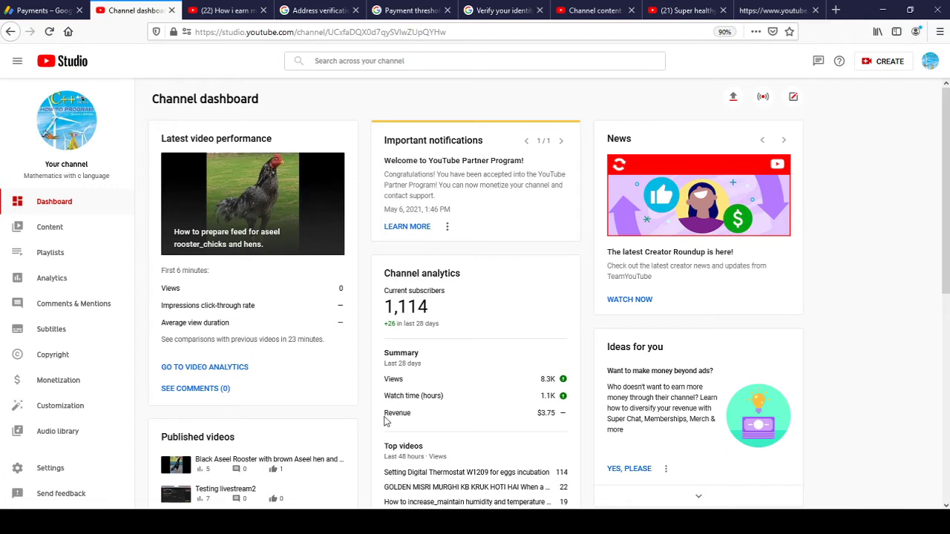
Select 'Revenue' in the YouTube Studio analytics summary and briefly check the Streamlabs OBS window.
double_click(387, 413)
key(alt+Tab)
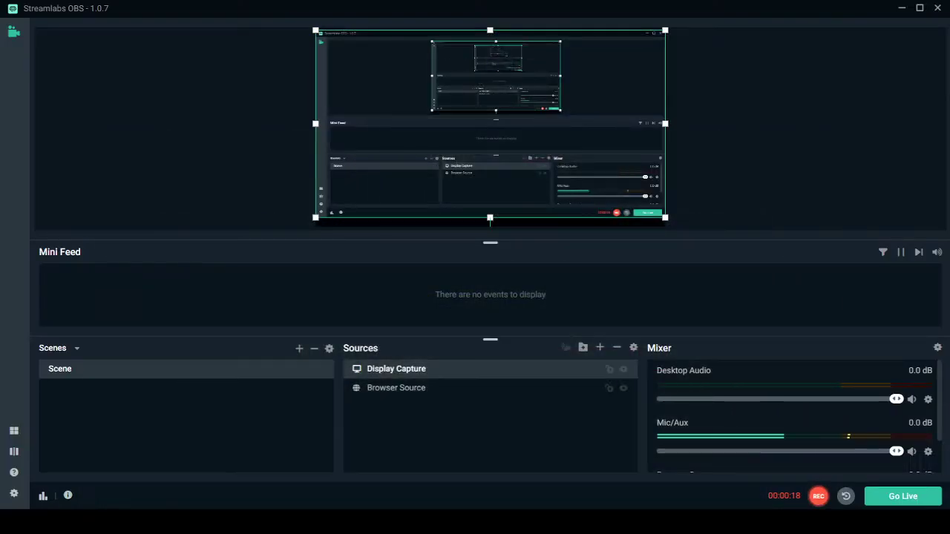
key(alt+Tab)
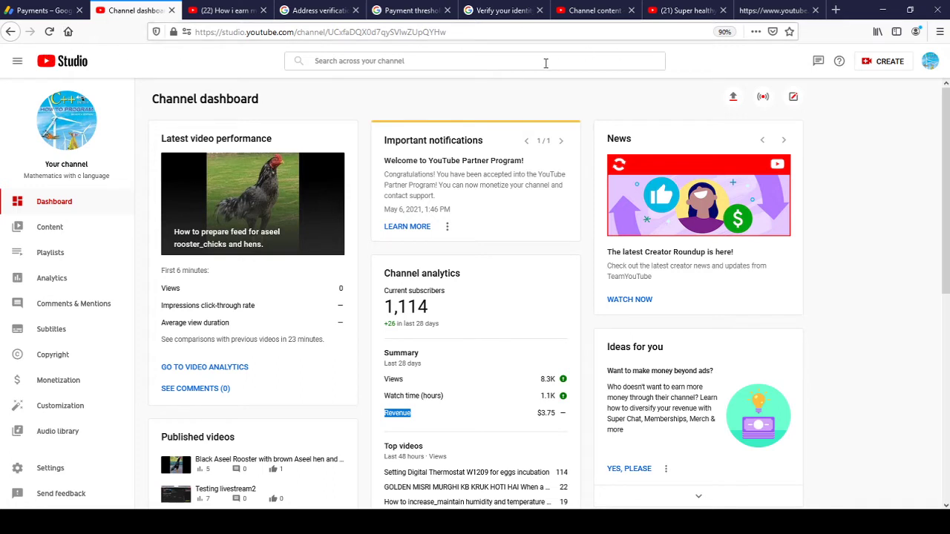
Read the payments-on-hold notice in AdSense notifications, then review the Payments page.
click(46, 9)
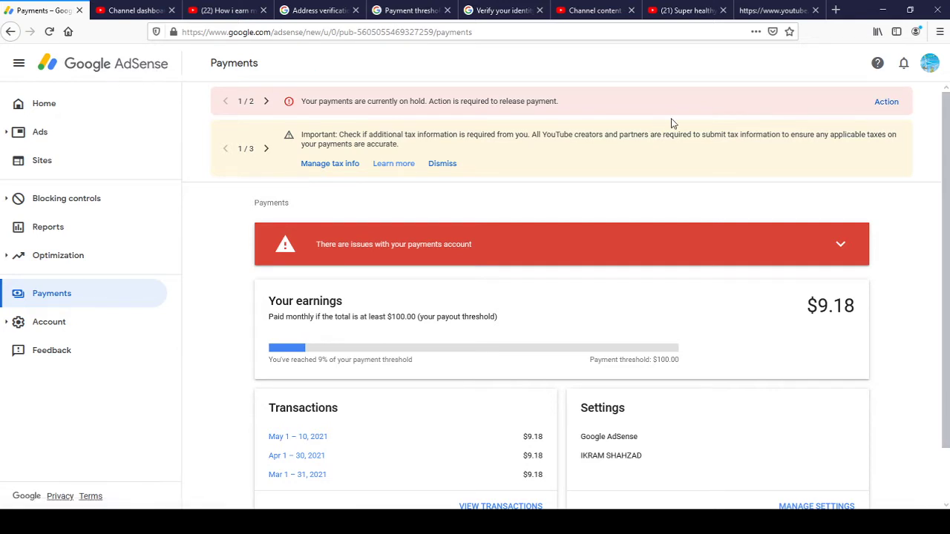
click(904, 65)
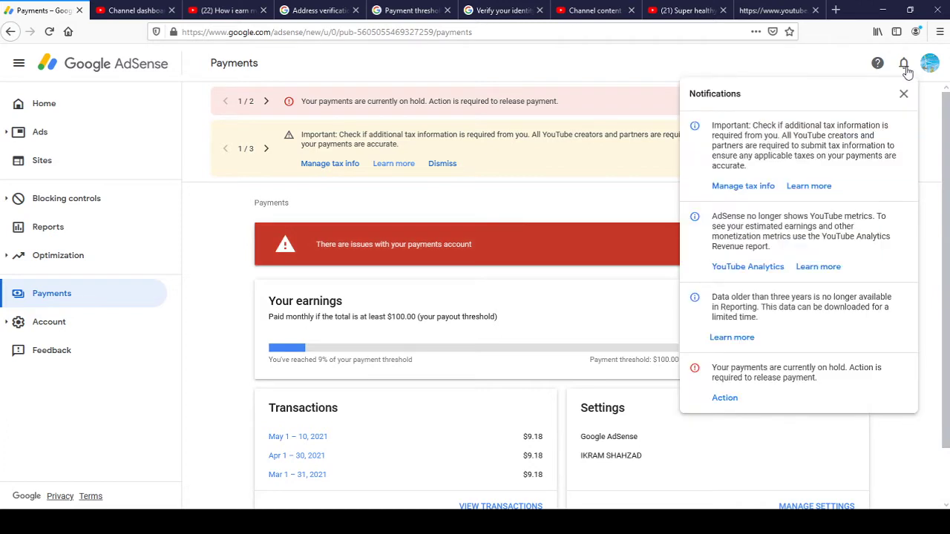
triple_click(718, 371)
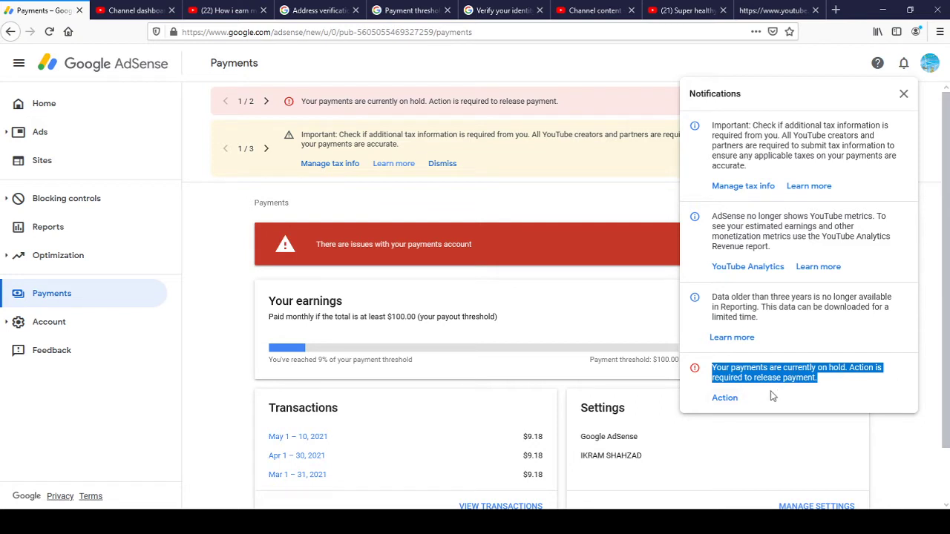
click(893, 425)
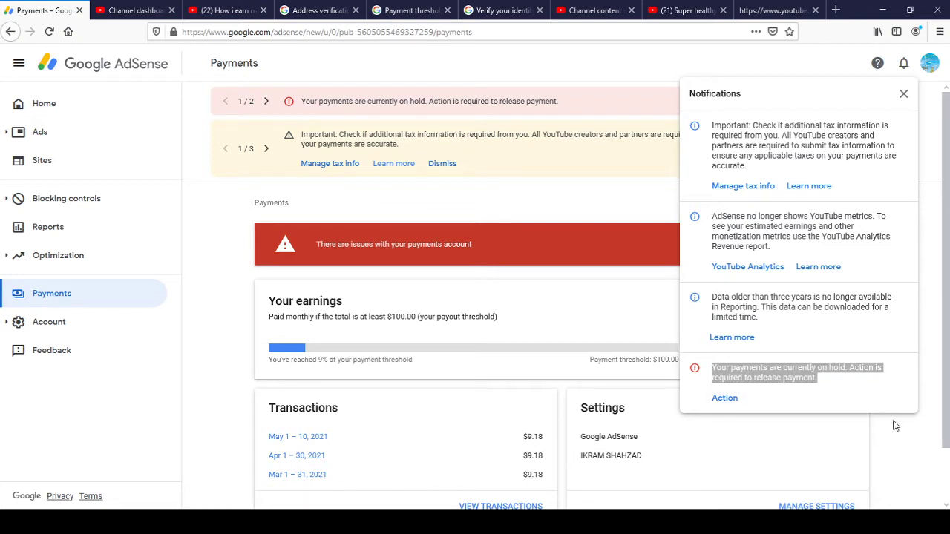
click(209, 357)
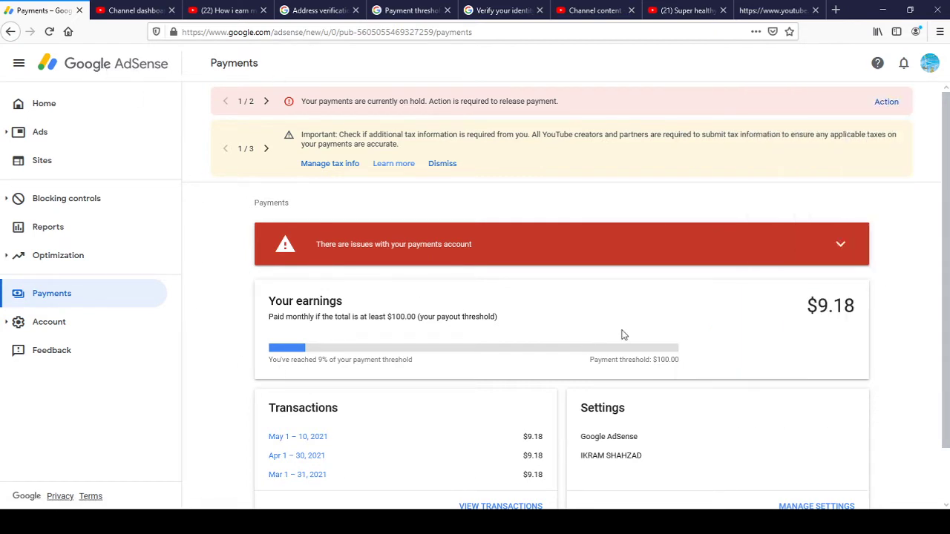
scroll(904, 295, down, 1)
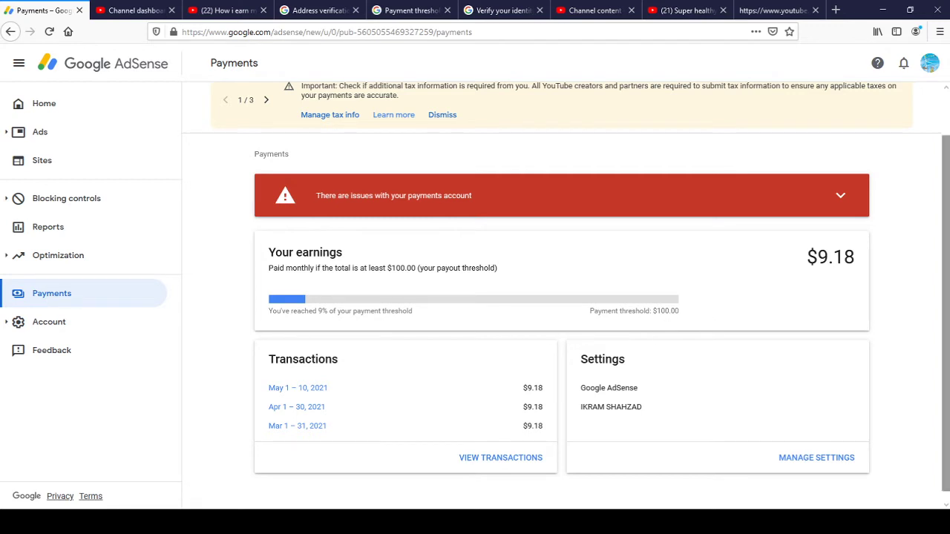
drag(946, 311, 947, 322)
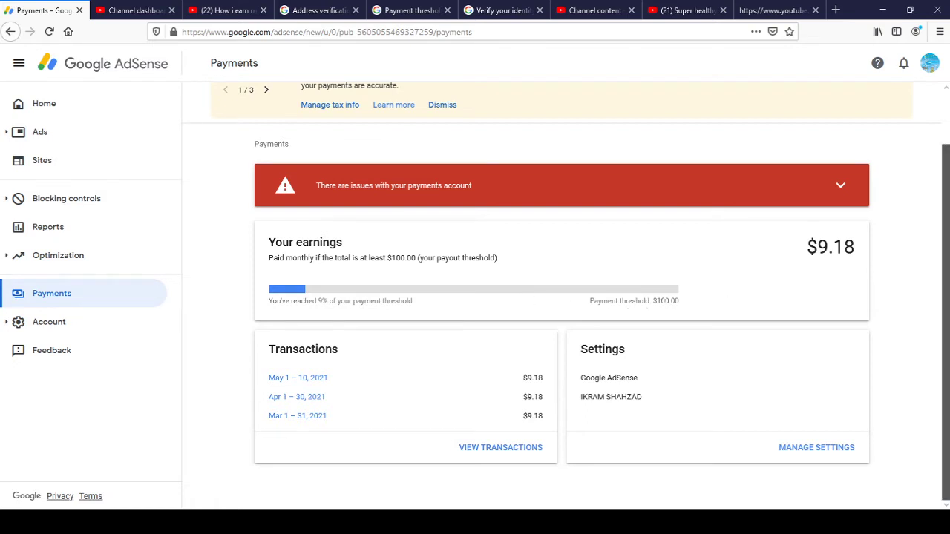
scroll(944, 297, up, 2)
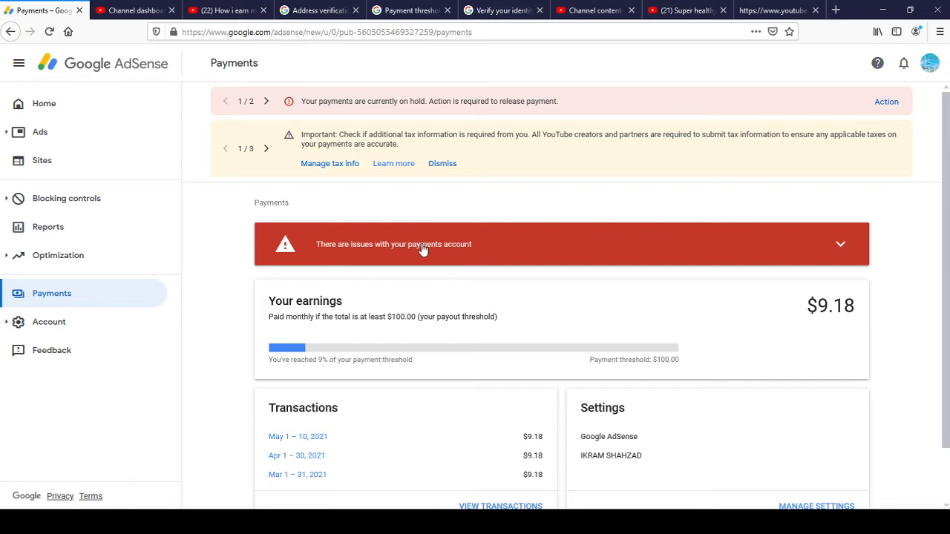
Expand the payments account issues banner and choose VERIFY NOW for 'Verify your identity'.
click(842, 247)
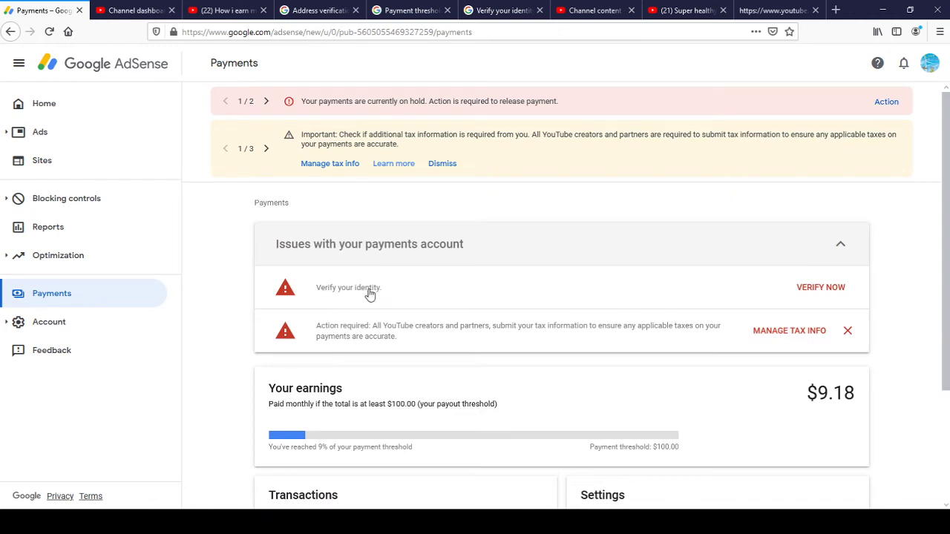
click(820, 287)
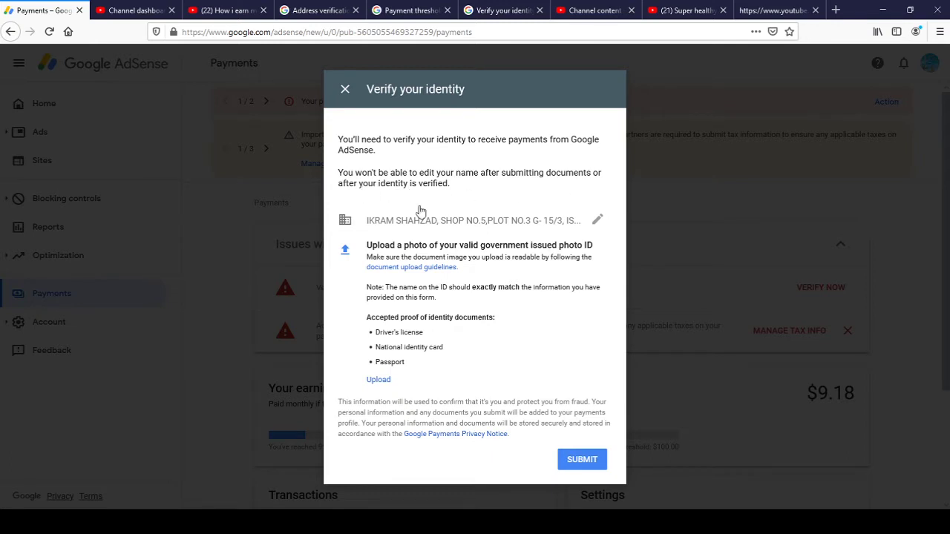
Add the payee's first name to the Name field and retype Address line 1 with the new street address.
click(598, 222)
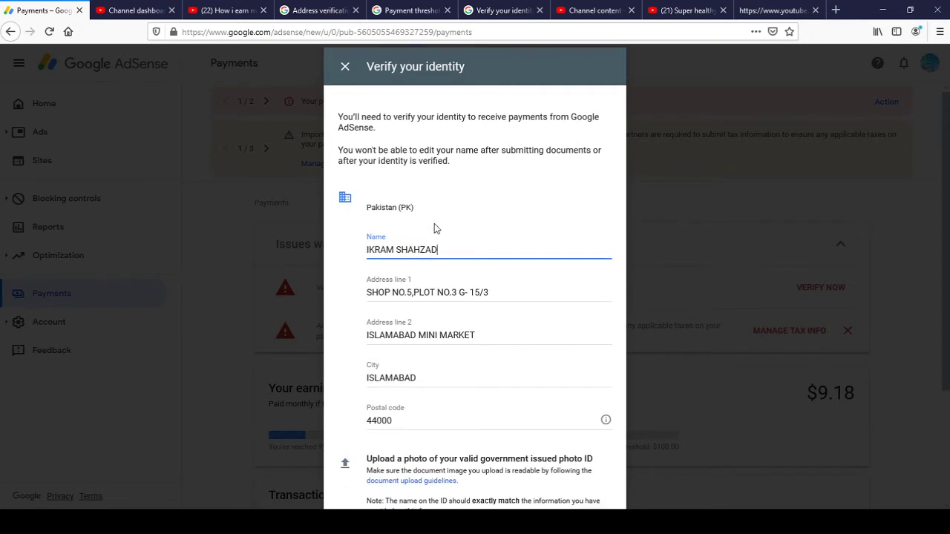
click(368, 250)
text(MUHAMMAD)
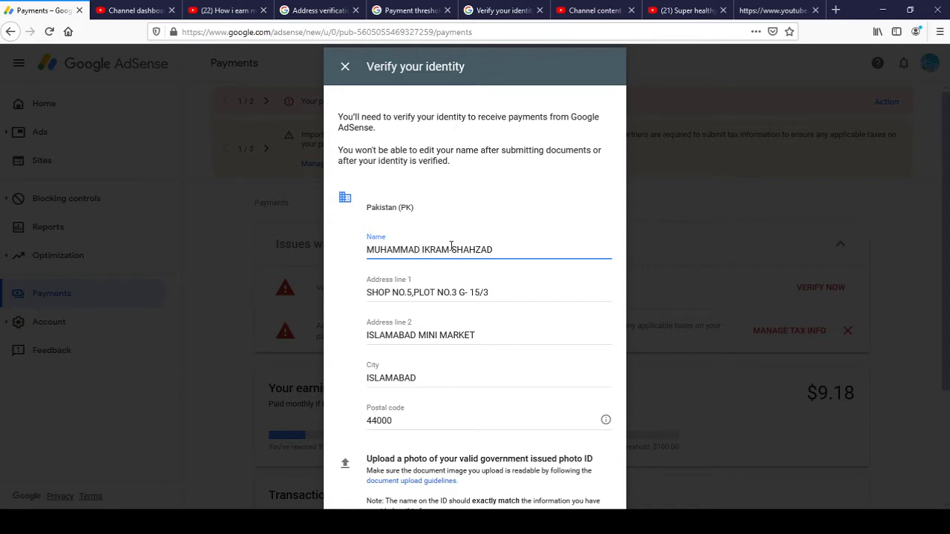
triple_click(433, 293)
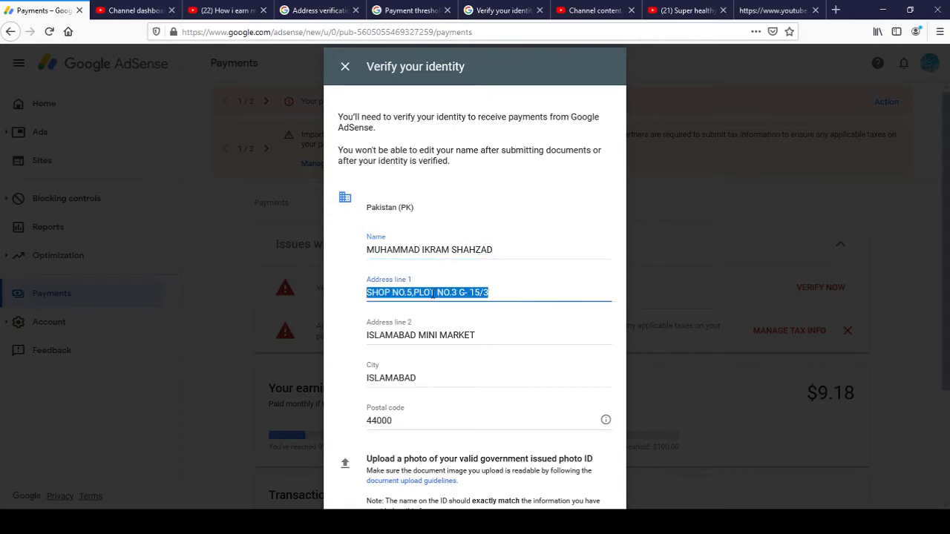
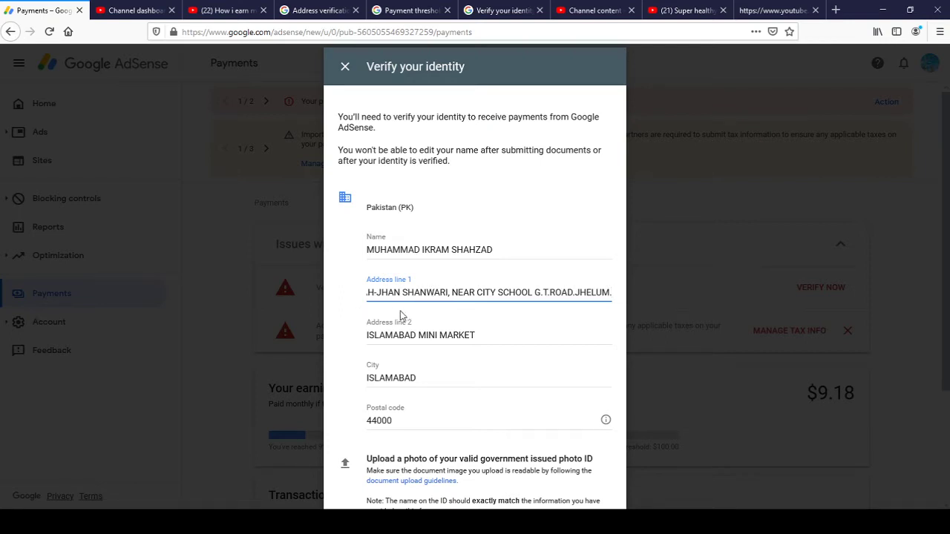
Replace Address line 2 with the new locality and retype the City field.
triple_click(407, 335)
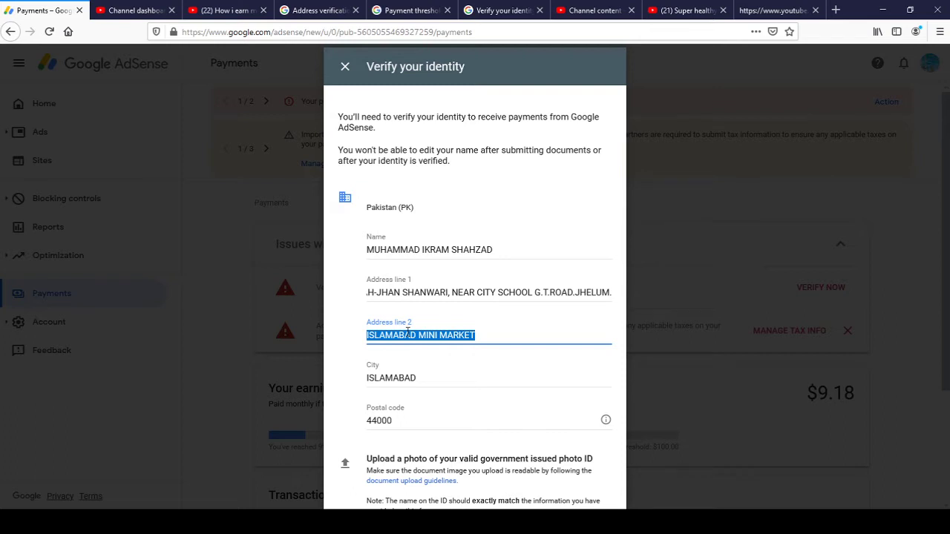
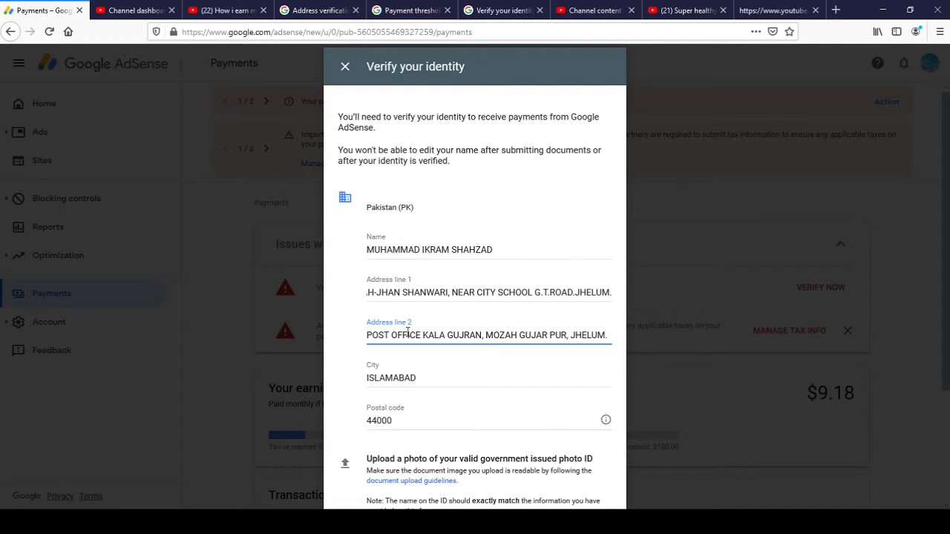
double_click(395, 379)
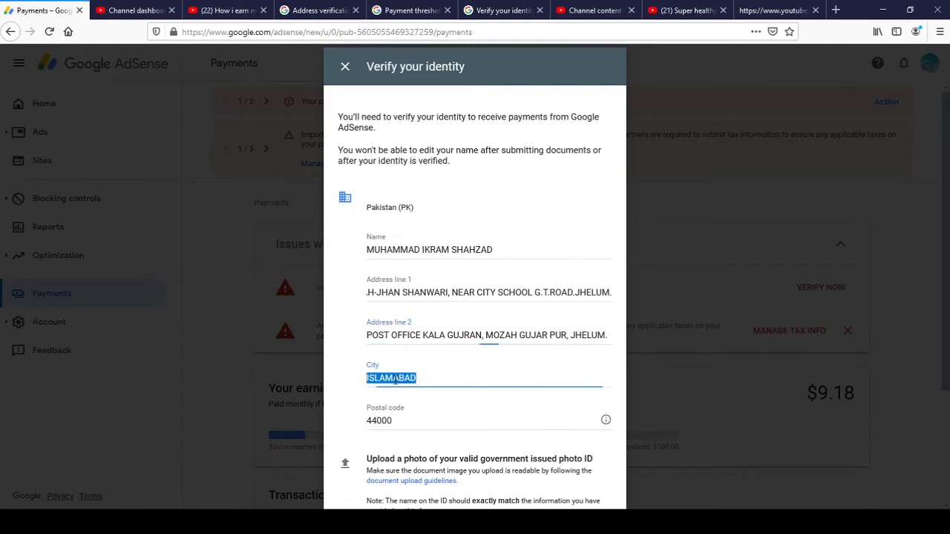
text(JHELUM)
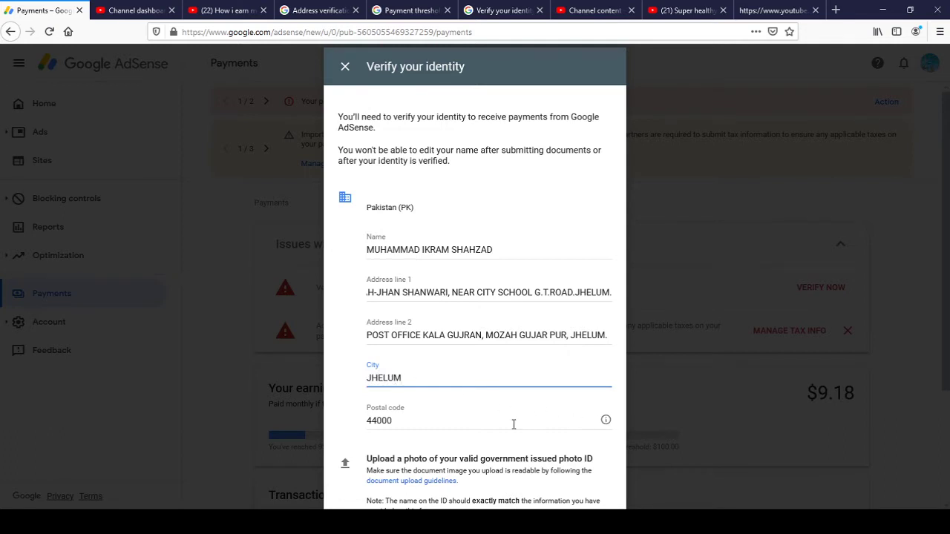
Select the old 44000 postal code and switch to the YouTube page-source tab's address bar.
double_click(496, 424)
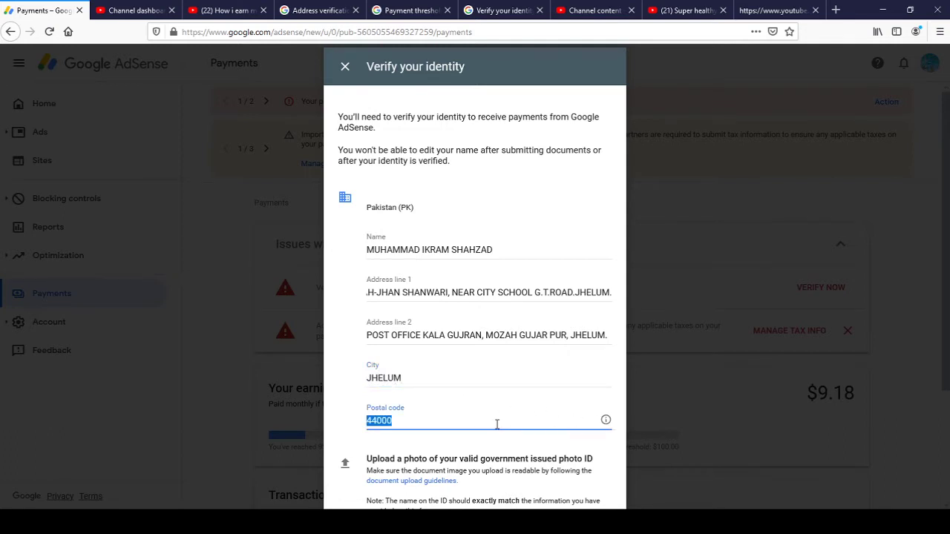
click(777, 5)
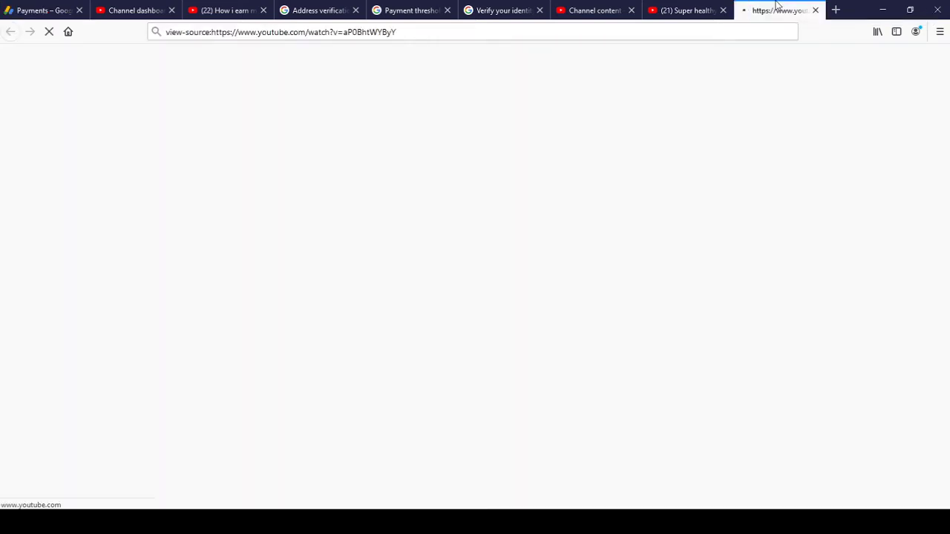
click(583, 26)
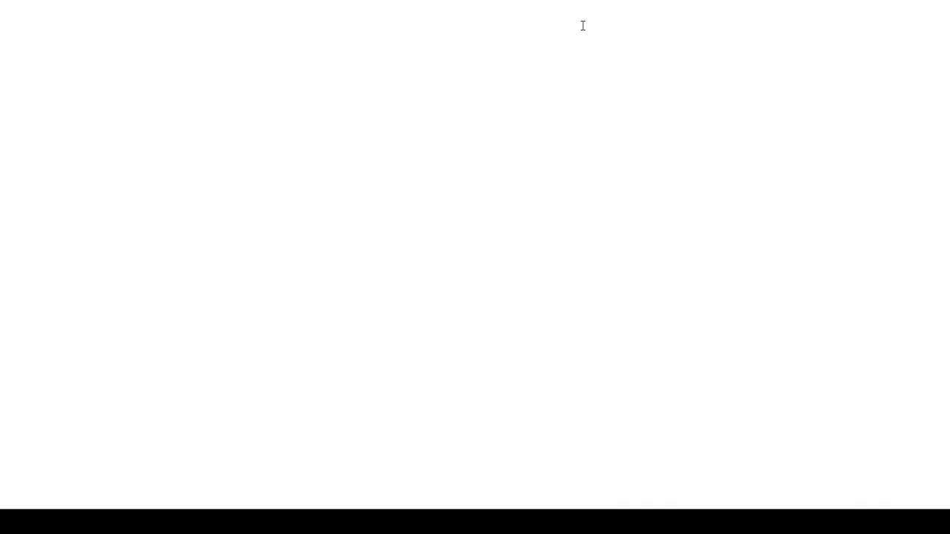
Search Google for the city's postal code, copy the result, and return to the AdSense tab.
text(POSTAL CODE OF JHELUM)
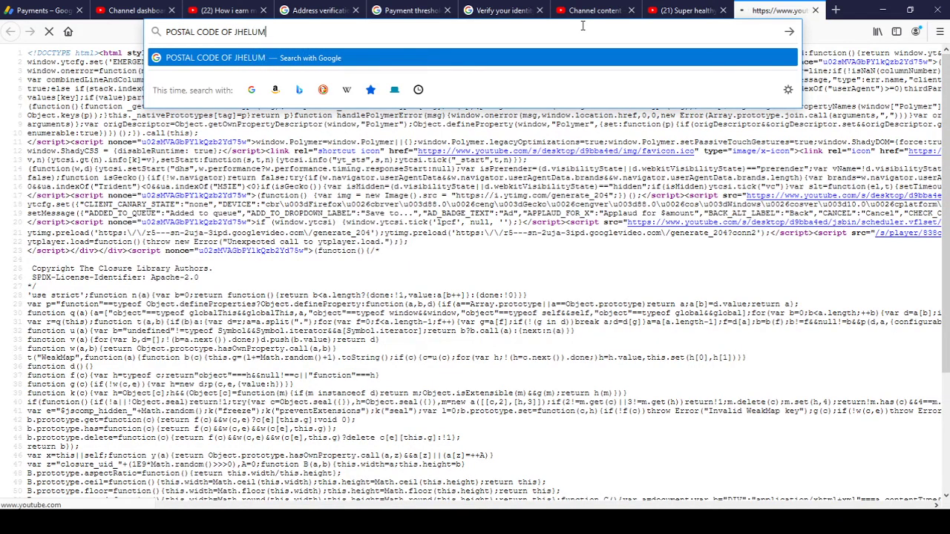
key(Return)
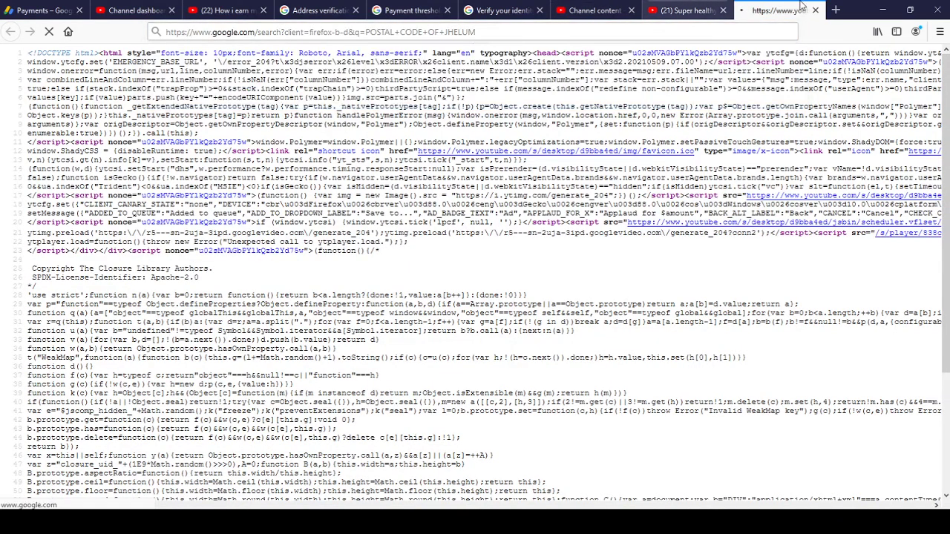
drag(802, 9, 45, 9)
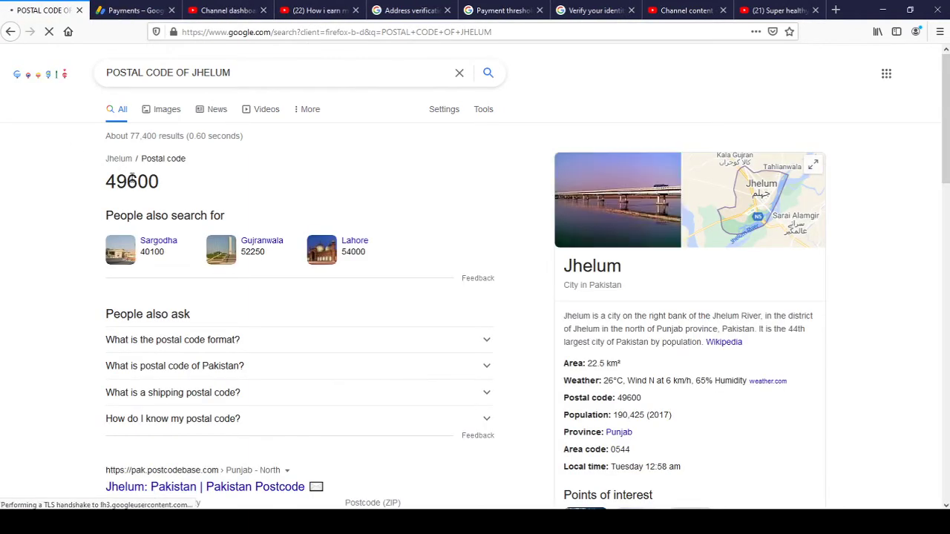
double_click(131, 180)
key(ctrl+c)
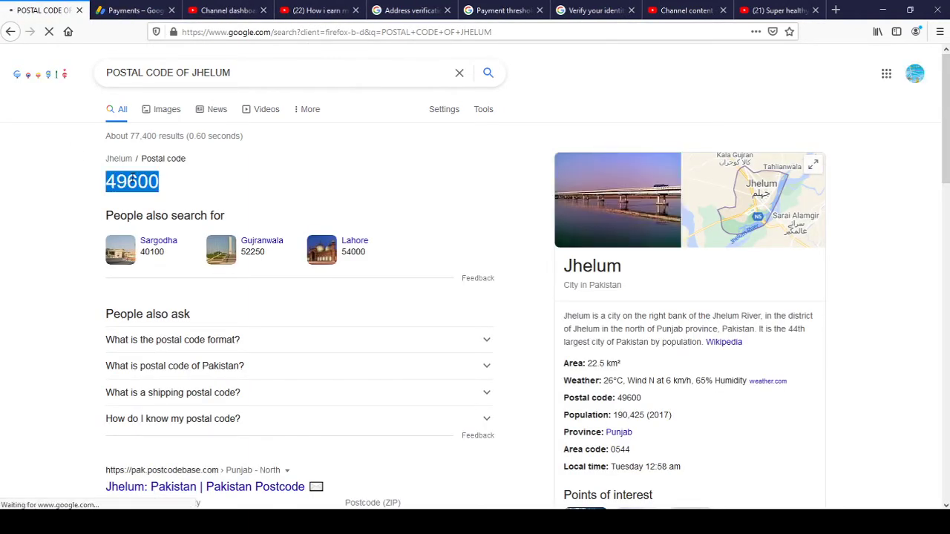
click(134, 9)
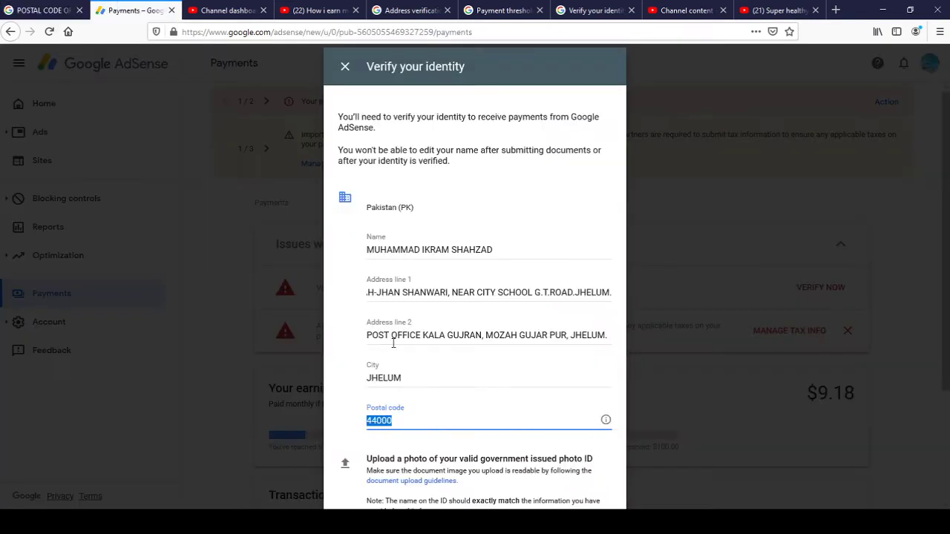
Paste the looked-up postal code over 44000 in the Postal code field.
key(ctrl+v)
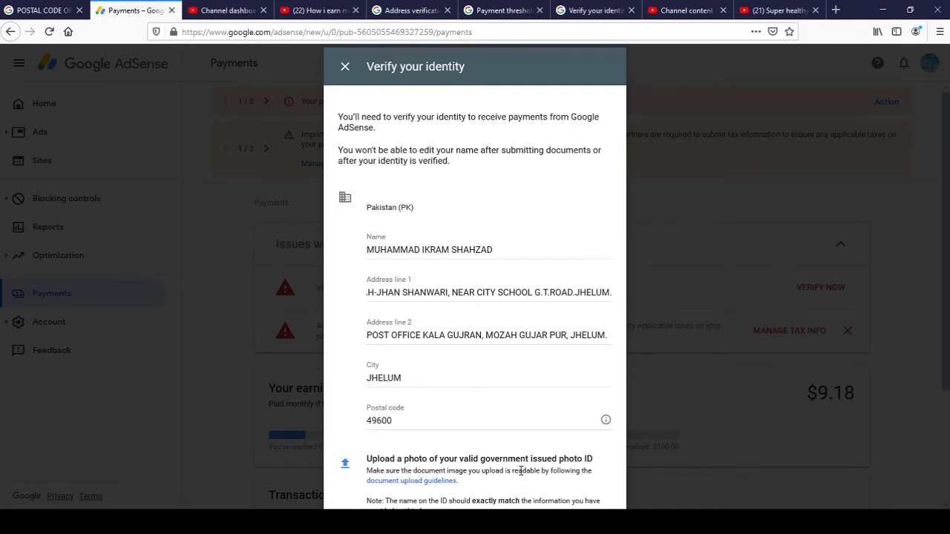
click(475, 423)
key(Tab)
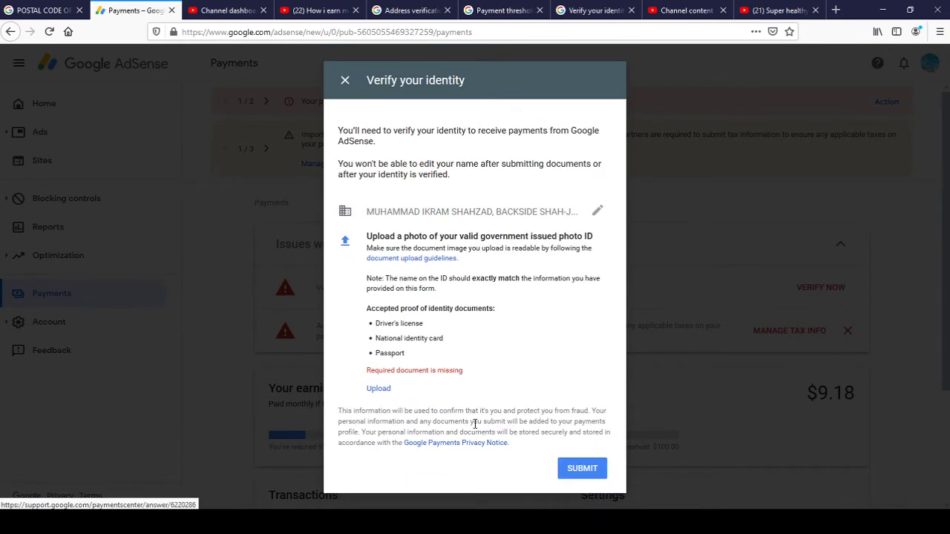
Reopen the name and address details, review Address line 1, and leave the postal code field.
click(597, 215)
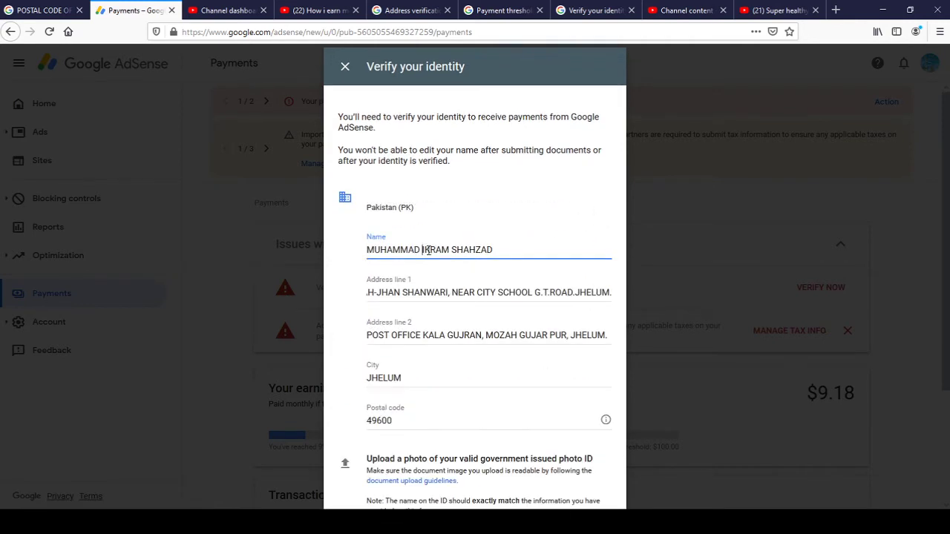
click(454, 287)
key(Home)
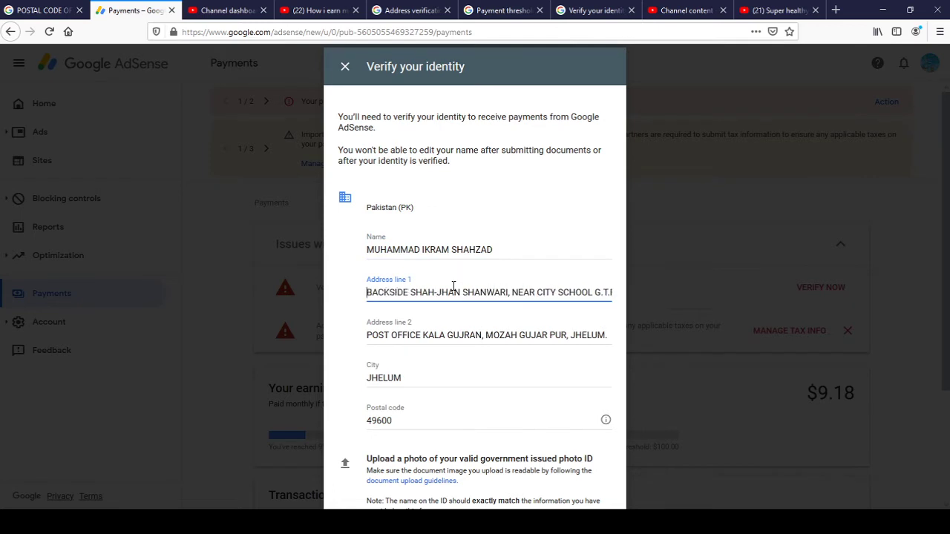
key(Right)
key(Right)
key(Right)
key(Right)
key(Right)
key(Right)
key(Right)
key(Right)
key(Right)
key(Right)
key(Right)
key(Right)
key(Right)
key(Right)
key(Right)
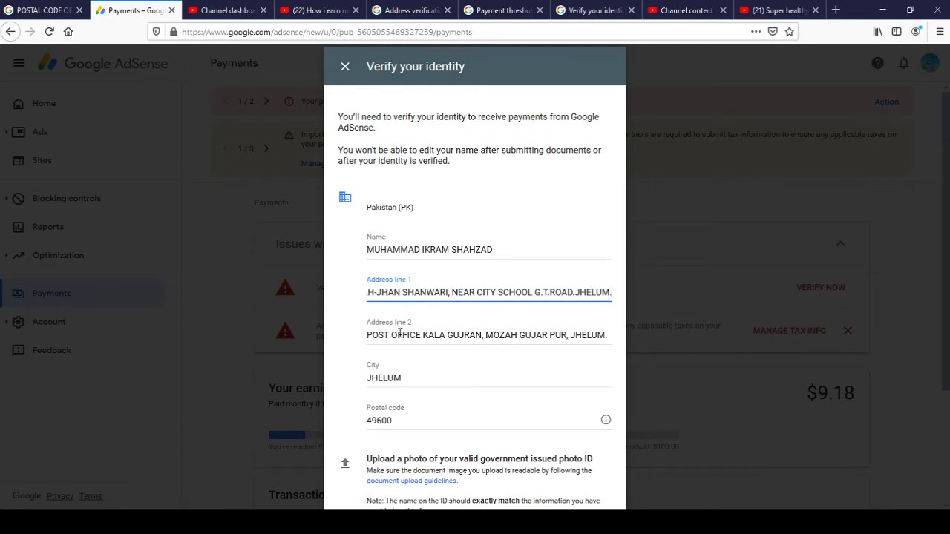
click(389, 421)
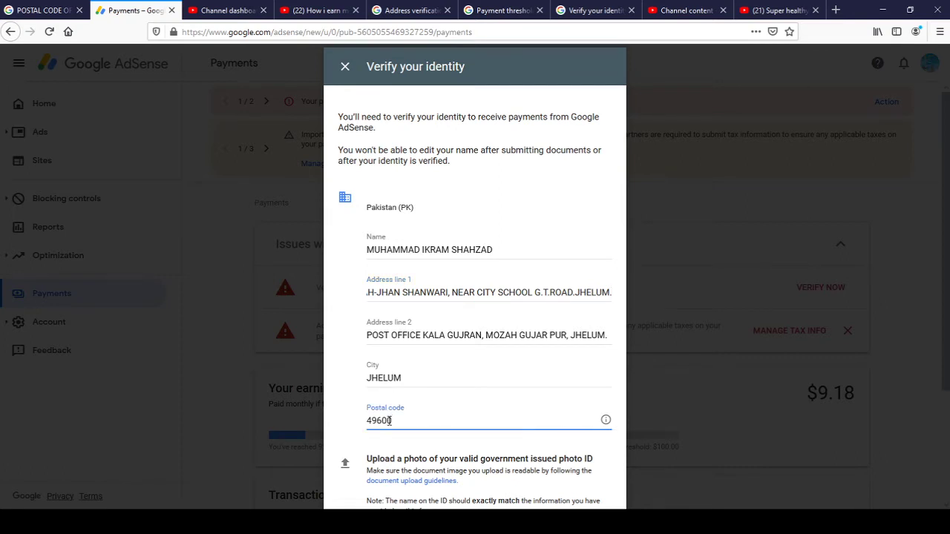
key(Tab)
key(Tab)
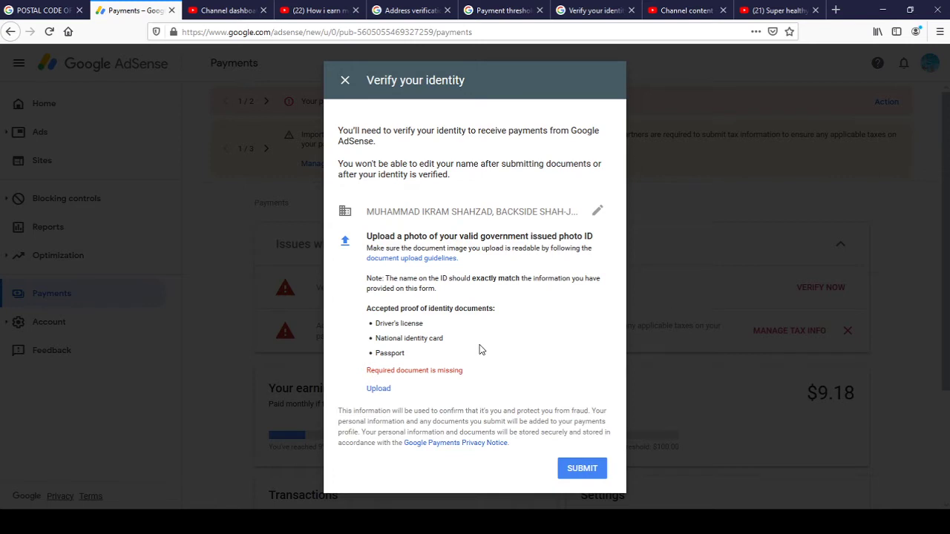
Upload the front-side ID card image from D:\YOUTUBE CHANNEL as the photo ID.
click(376, 390)
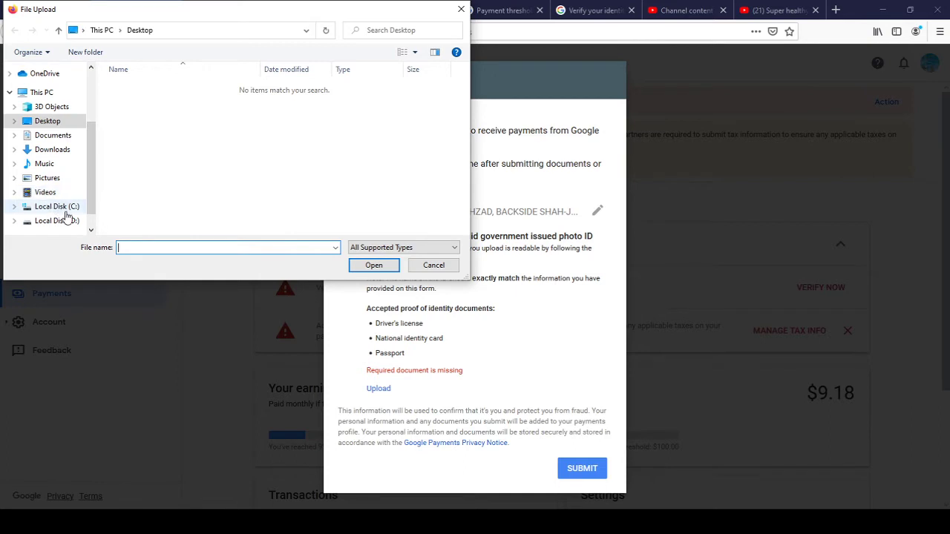
click(68, 222)
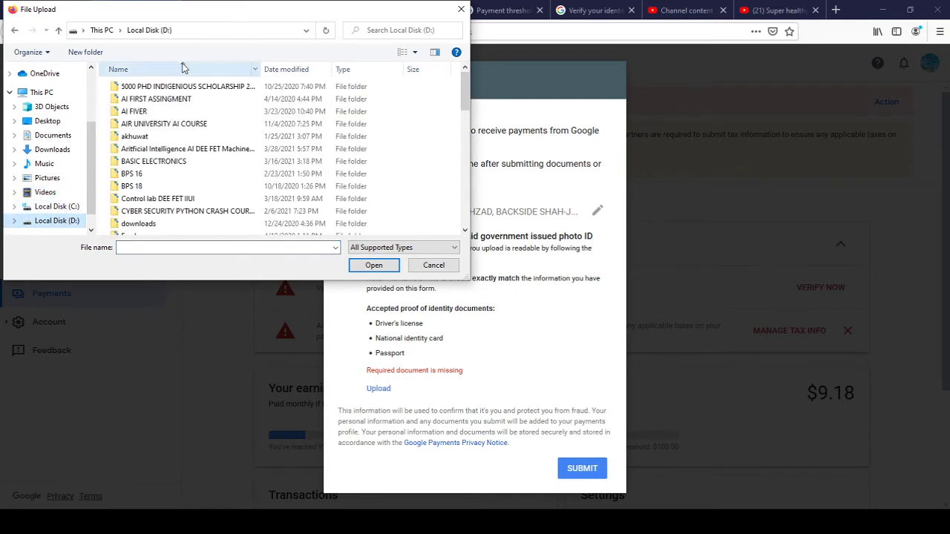
click(166, 88)
scroll(166, 90, down, 10)
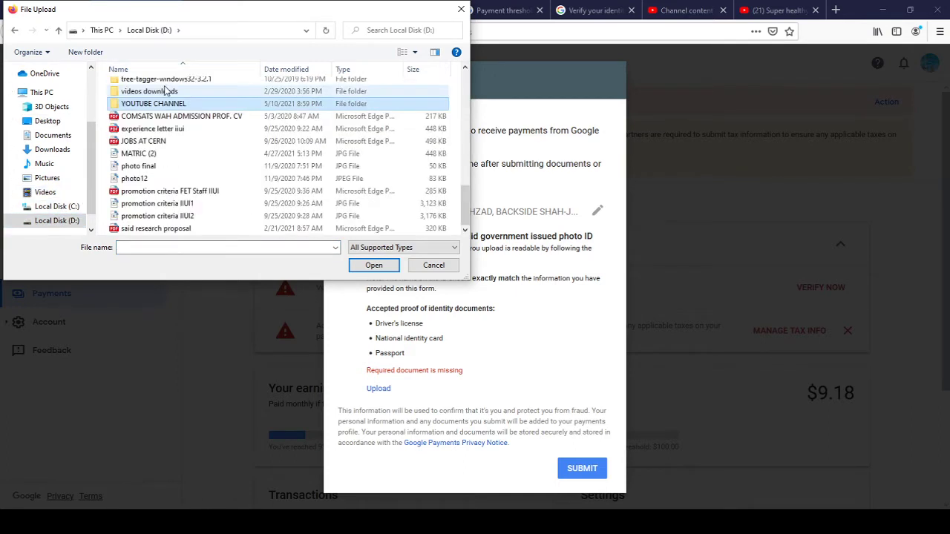
key(Return)
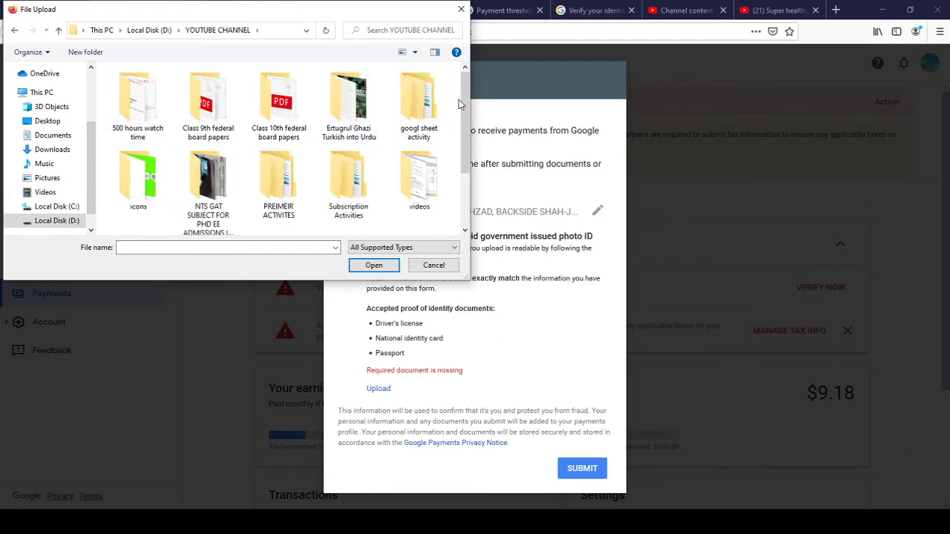
scroll(464, 105, down, 1)
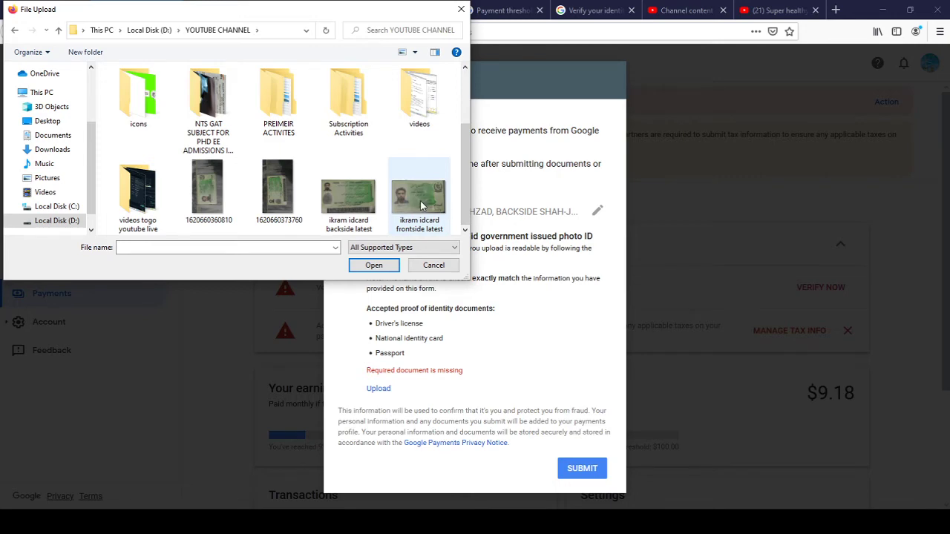
double_click(420, 200)
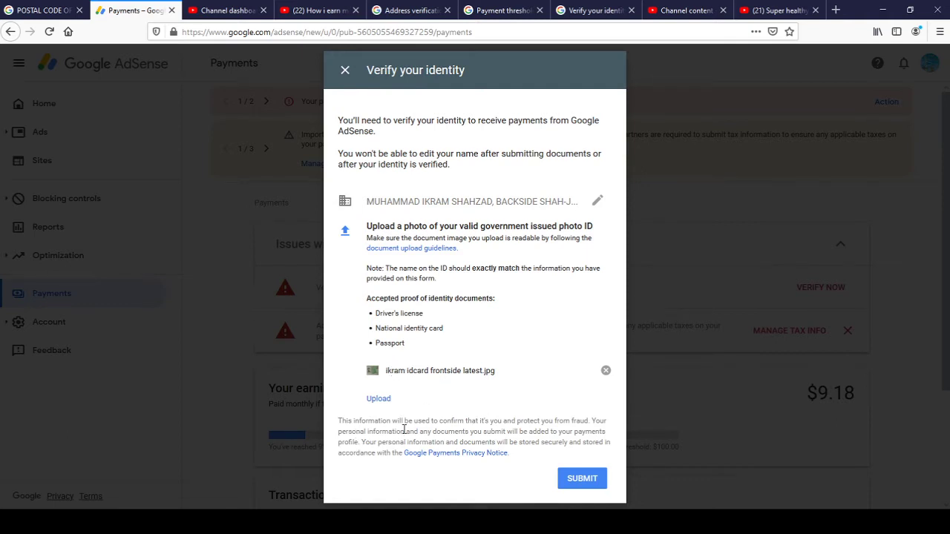
Submit the identity verification with the attached ID card photo.
click(583, 479)
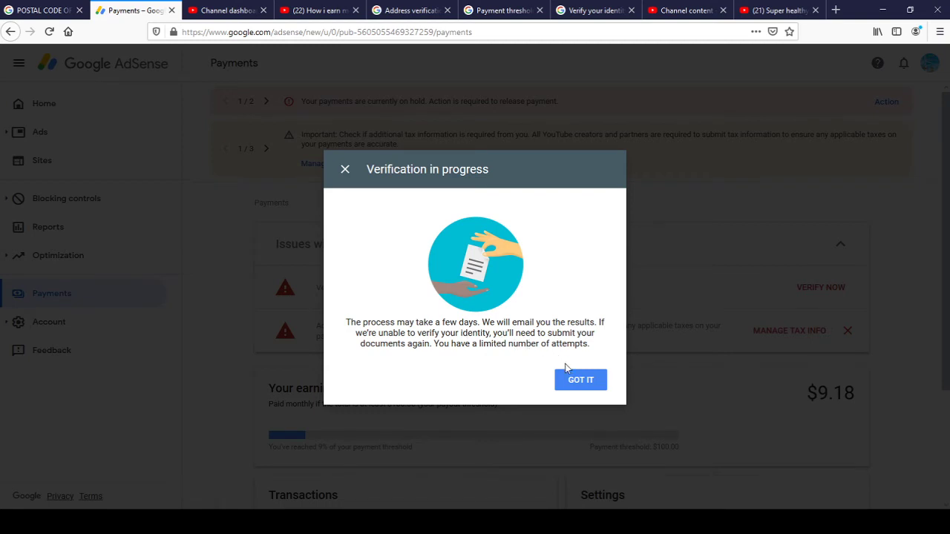
Dismiss the Verification in progress notice and expand the payments account issues banner.
click(579, 383)
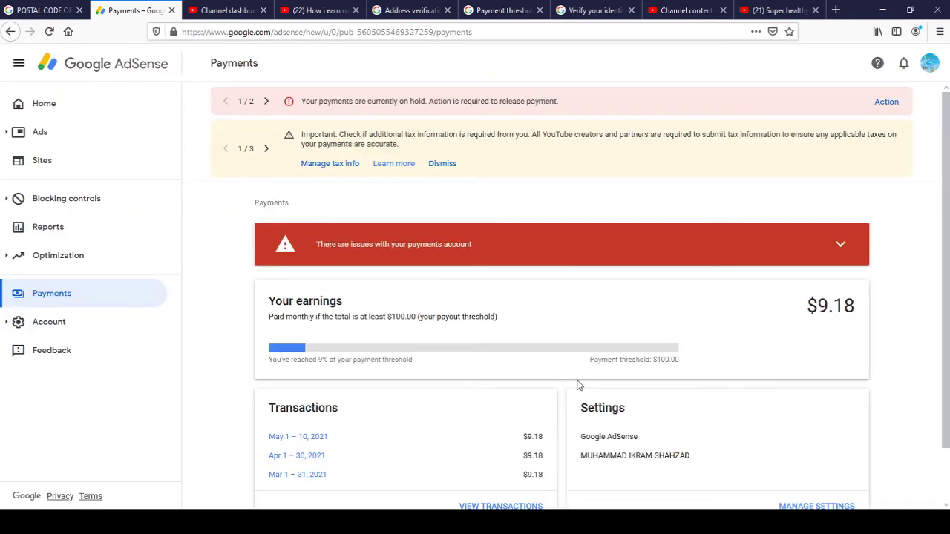
click(838, 245)
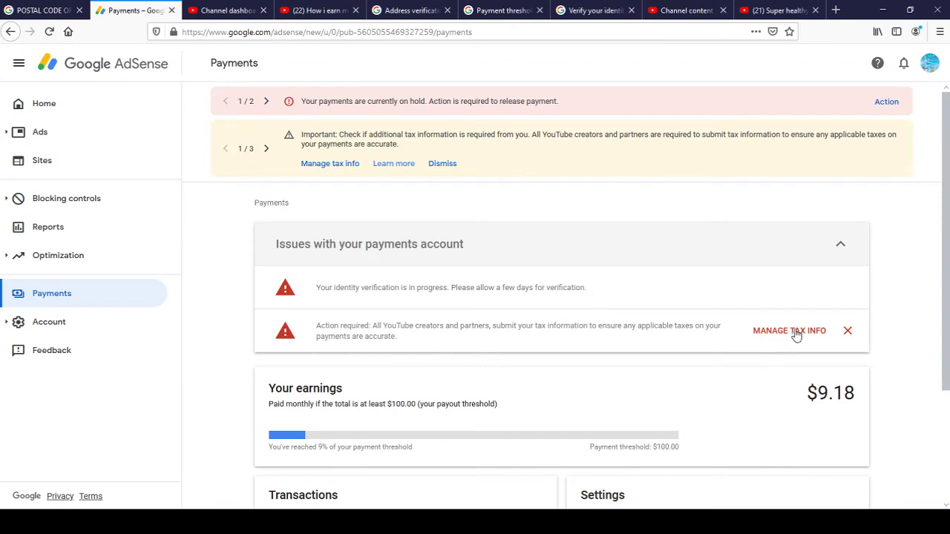
Go to Manage tax info and begin adding United States tax info.
click(793, 331)
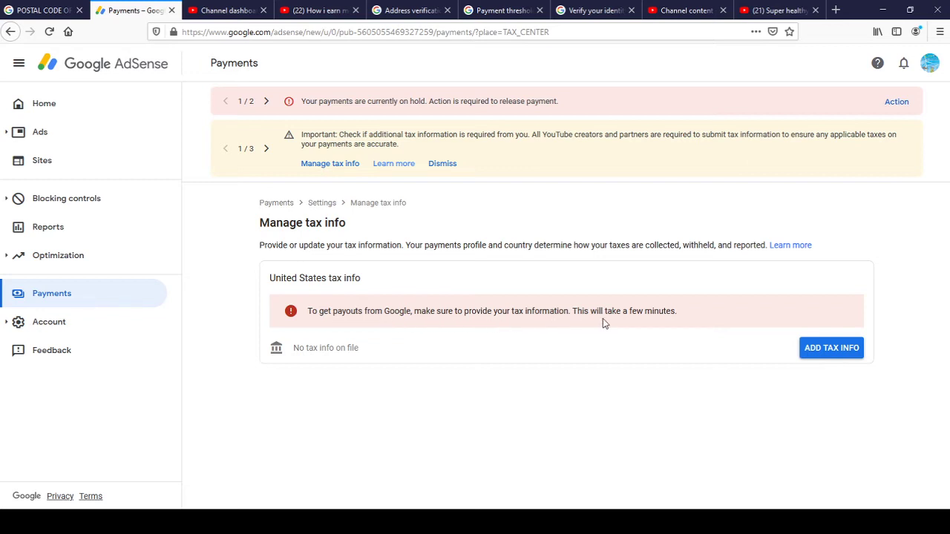
click(820, 348)
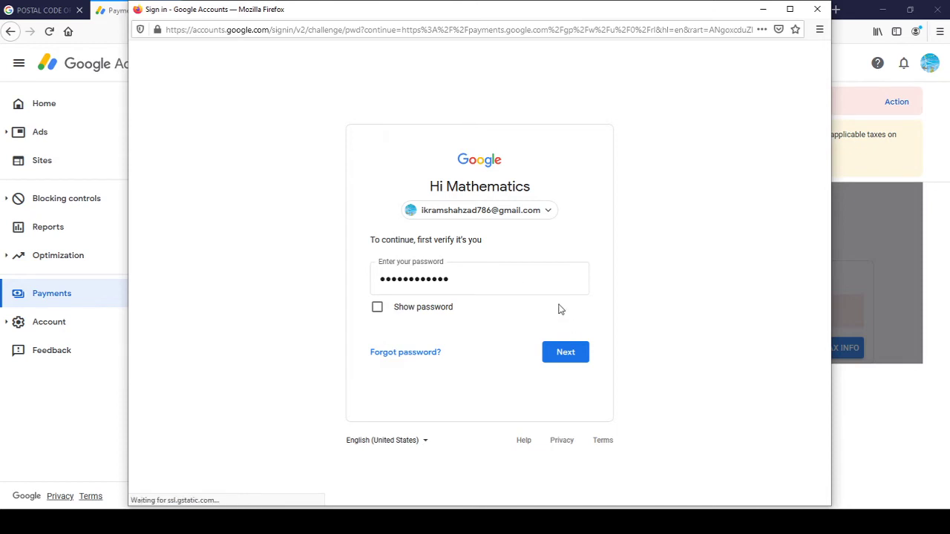
Confirm the Google account password to open the United States tax info questionnaire.
click(570, 352)
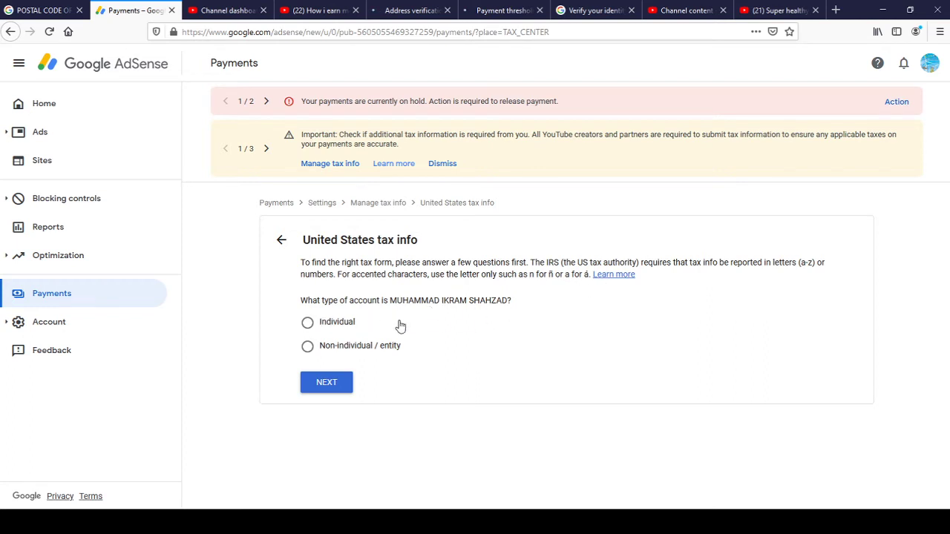
Declare an Individual account that is not a US citizen or resident.
click(309, 326)
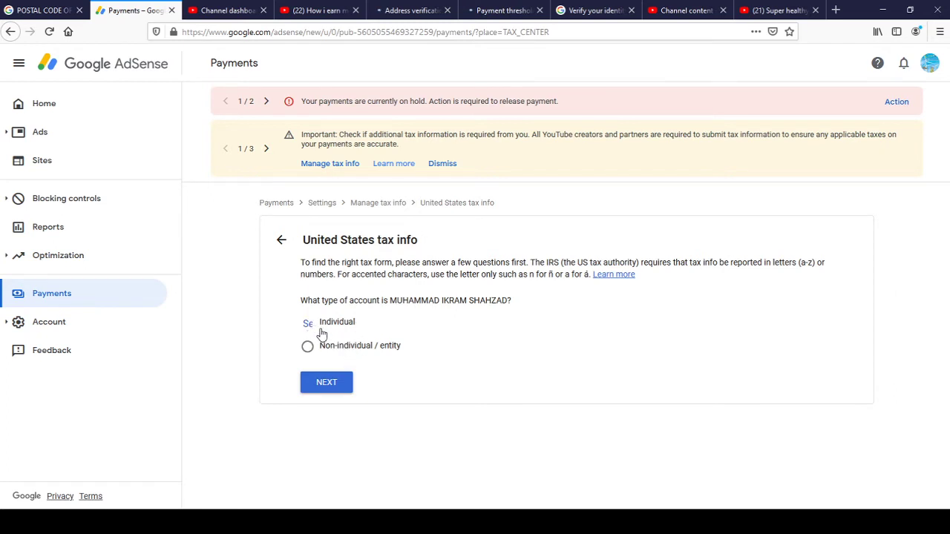
click(327, 384)
click(327, 385)
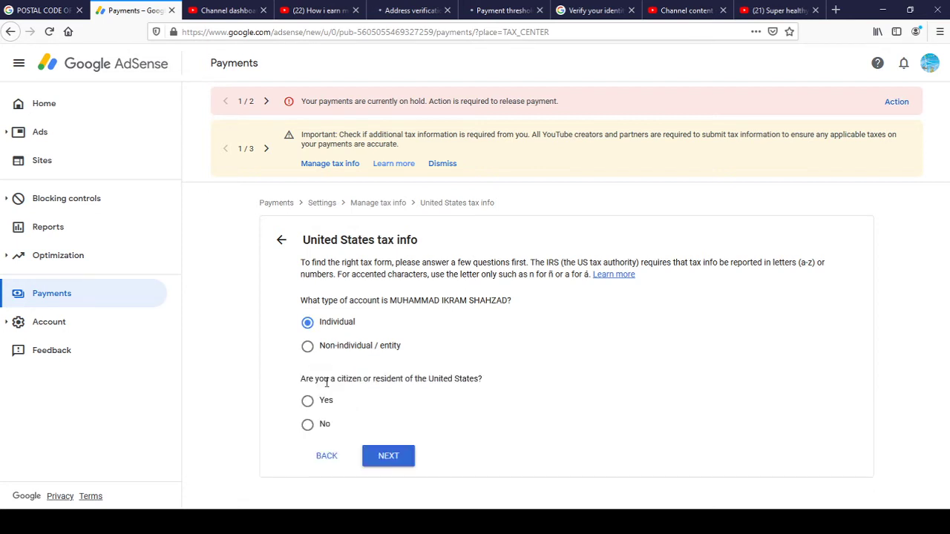
click(308, 426)
click(385, 458)
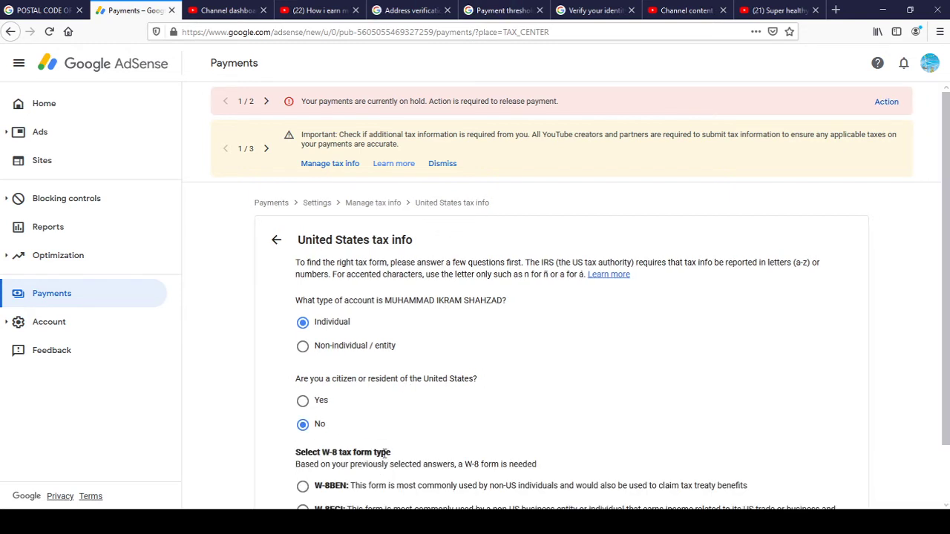
Choose the W-8BEN tax form and start filling it in.
scroll(945, 297, down, 2)
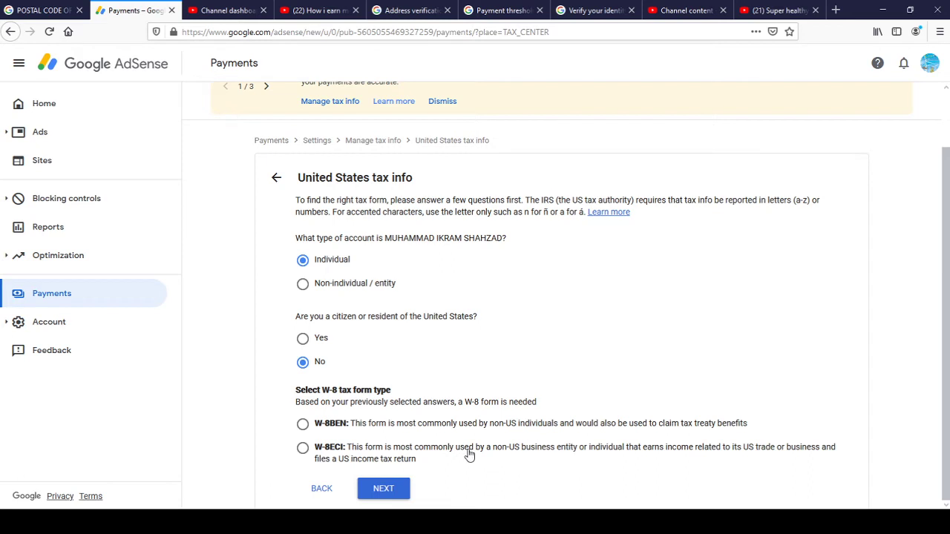
click(303, 426)
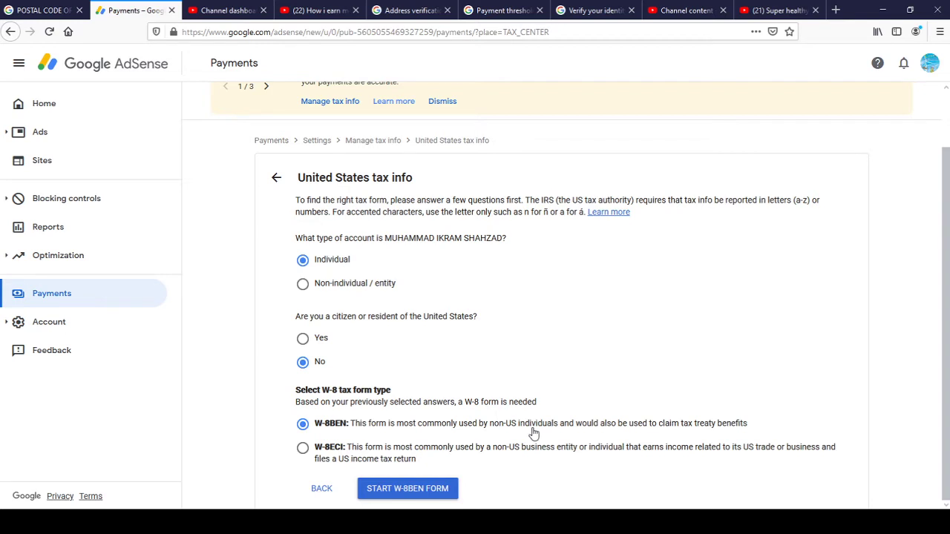
click(401, 489)
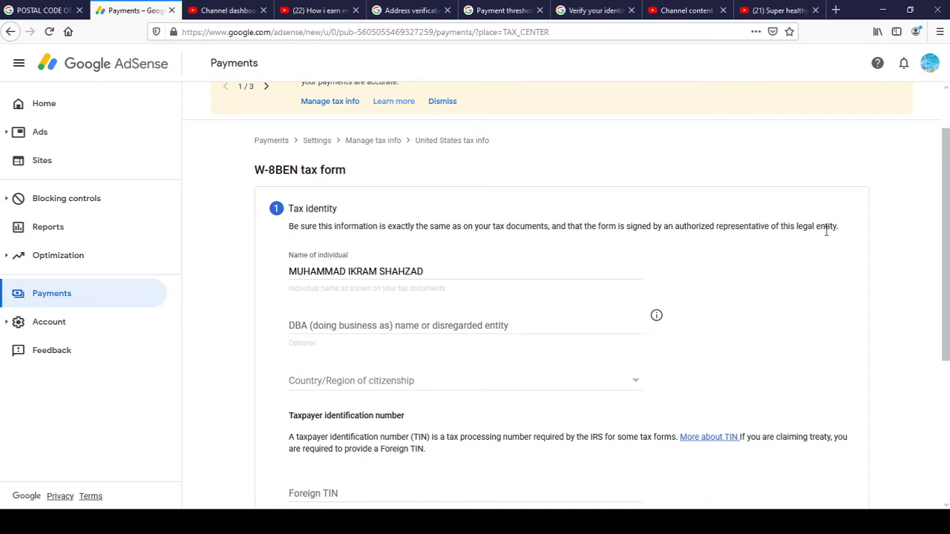
Set Pakistan as the country of citizenship and continue to the Address step.
scroll(946, 245, down, 2)
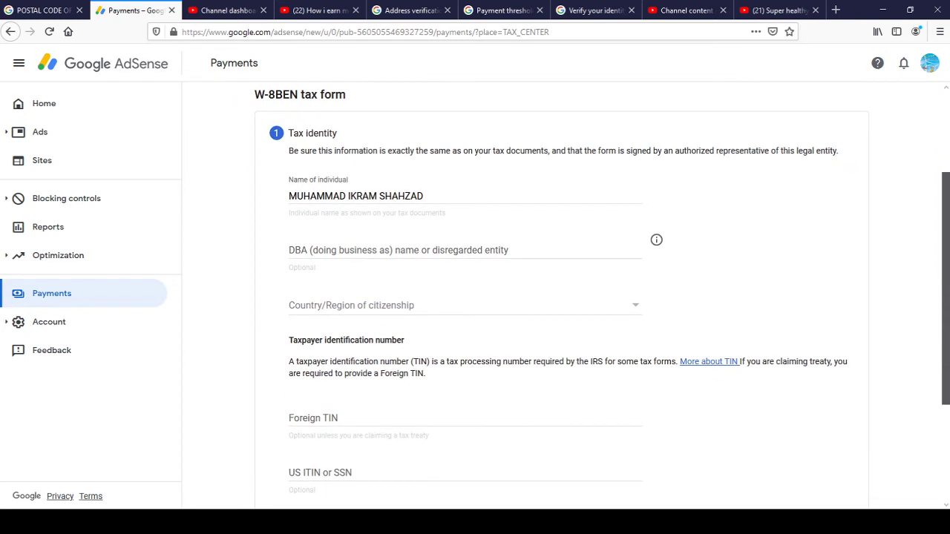
drag(945, 288, 946, 290)
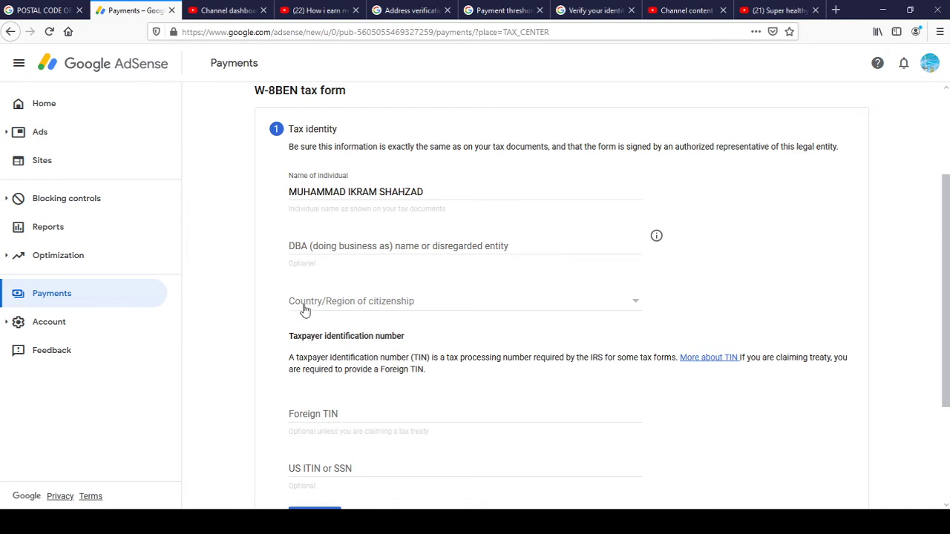
click(363, 302)
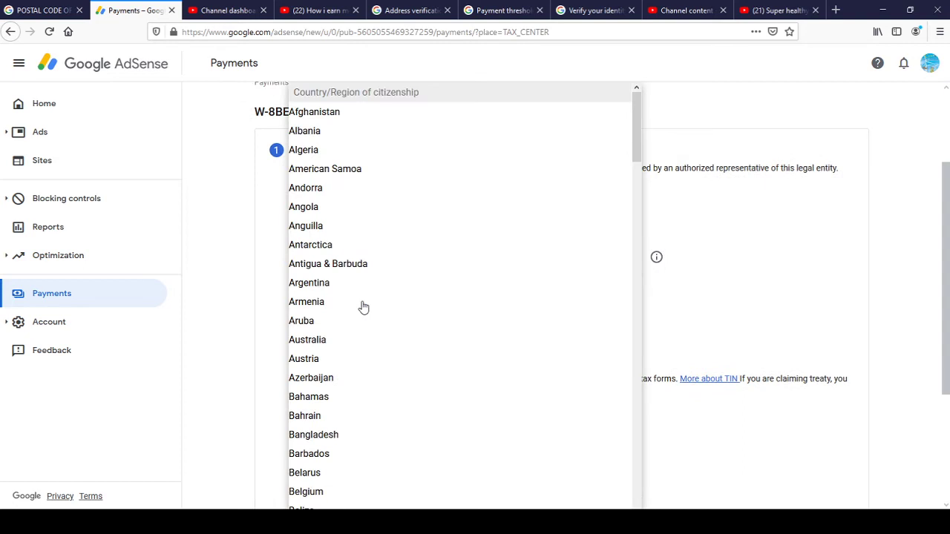
key(p)
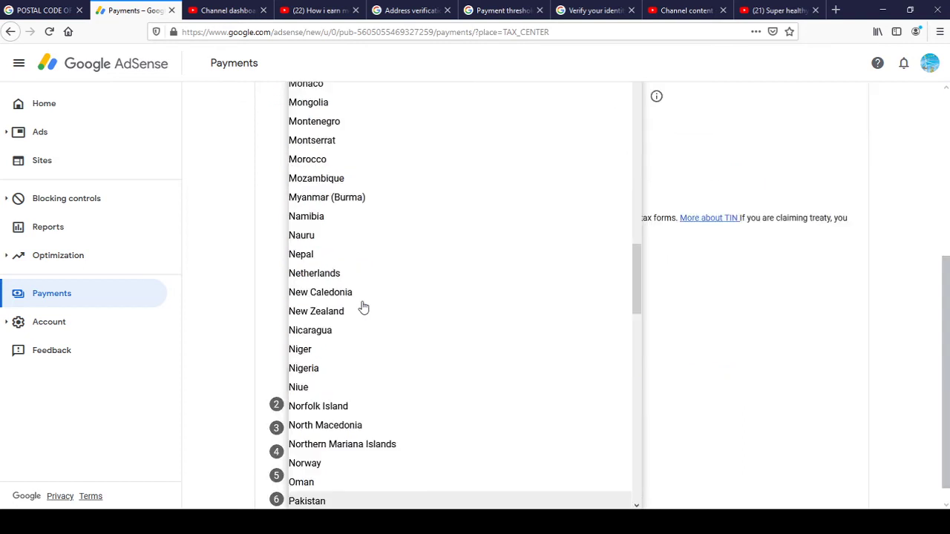
key(Return)
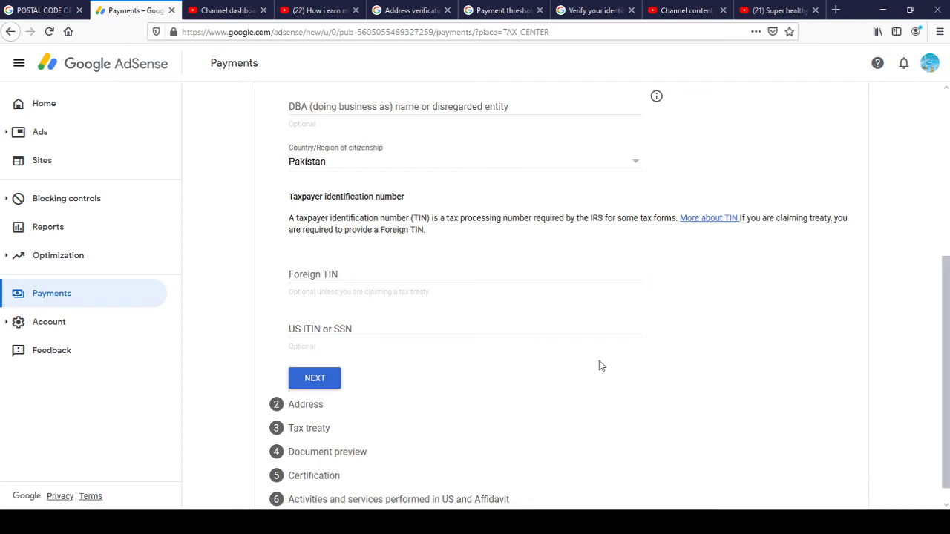
scroll(945, 371, down, 1)
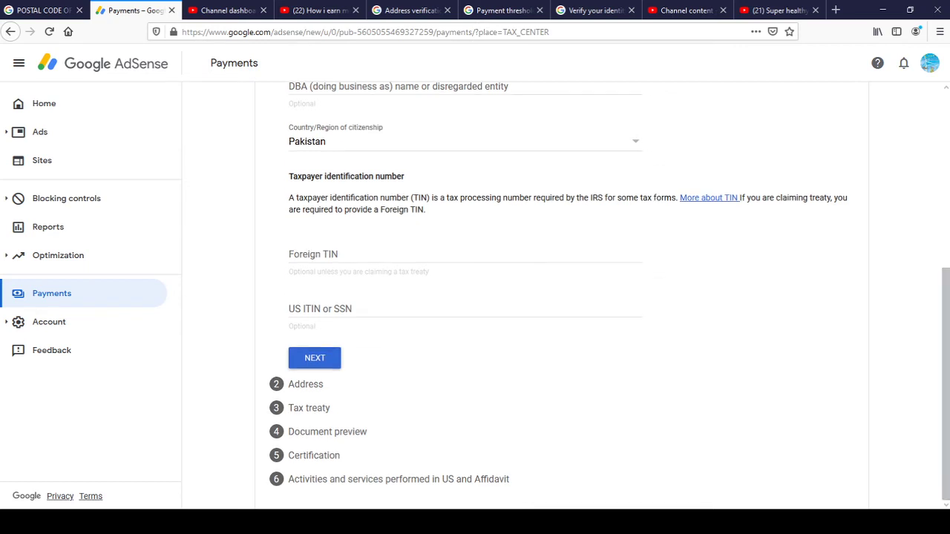
click(309, 360)
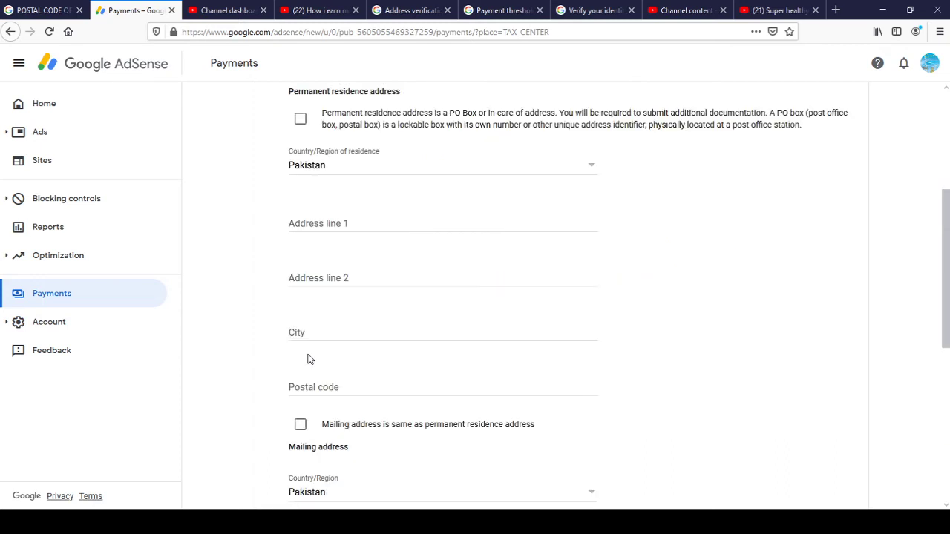
Enter the permanent residence street address in Address line 1, fixing the typos along the way.
scroll(945, 222, up, 1)
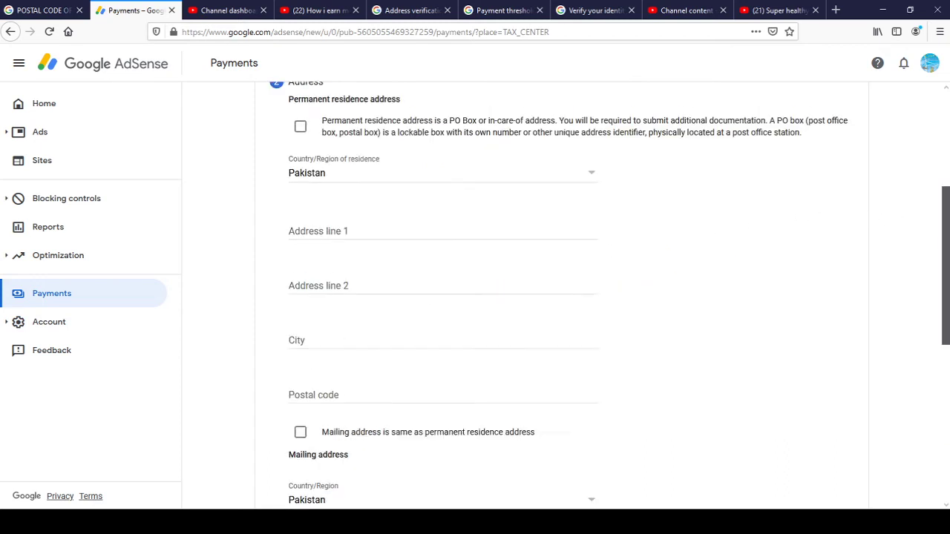
scroll(944, 223, up, 3)
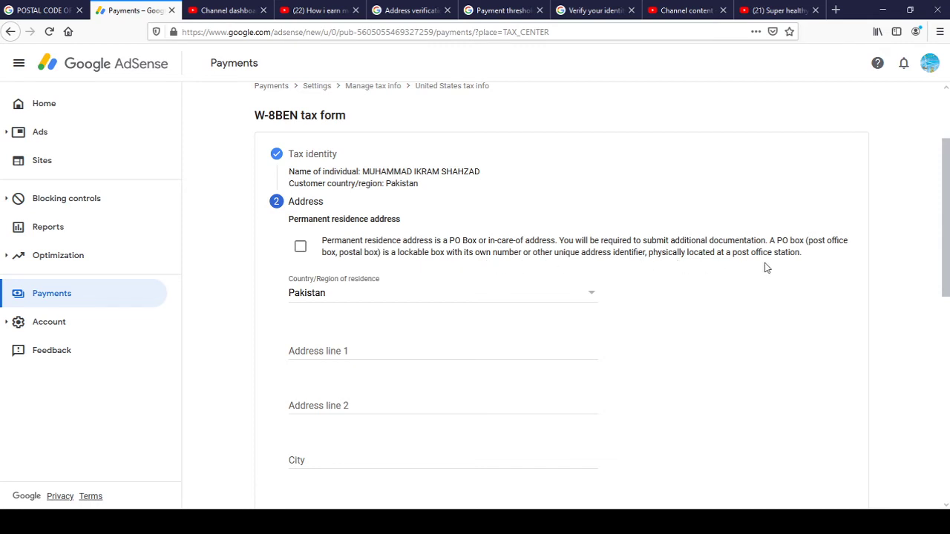
click(321, 351)
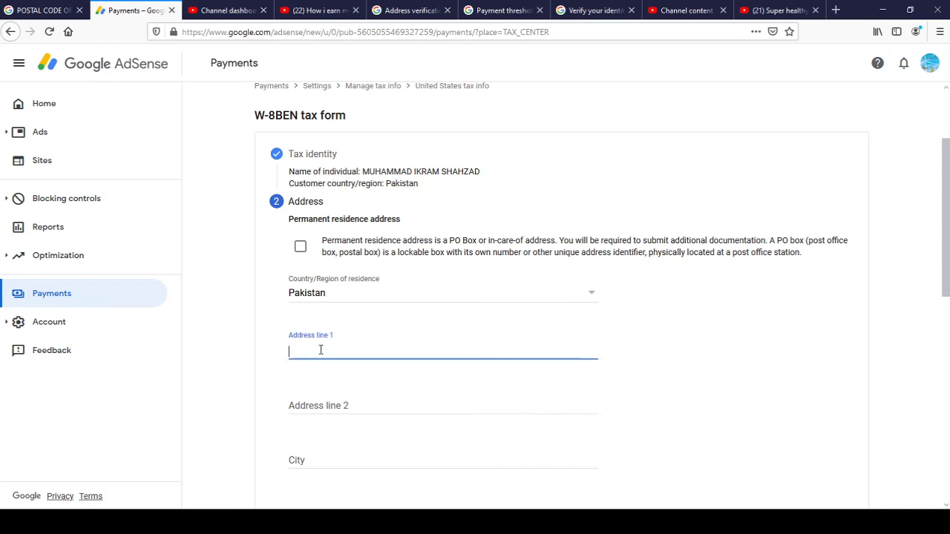
scroll(883, 291, down, 3)
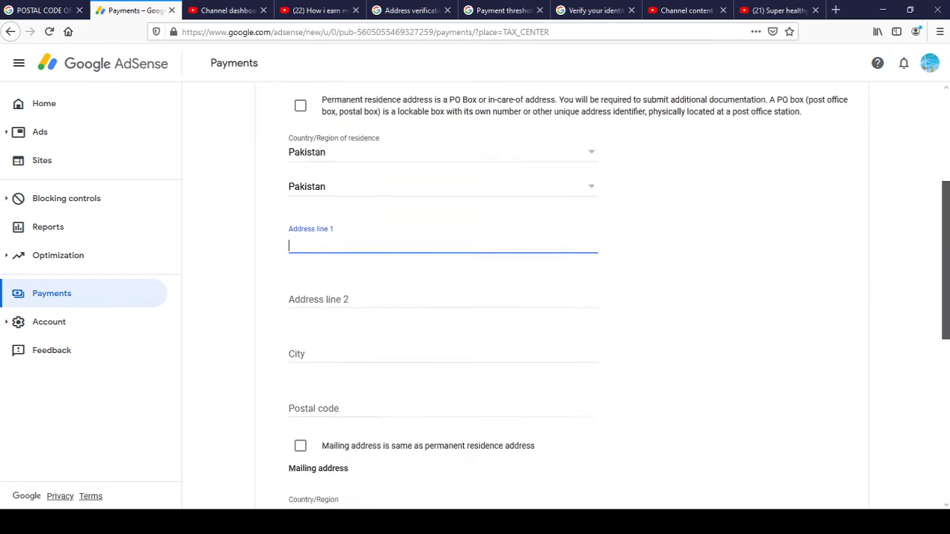
scroll(516, 292, up, 2)
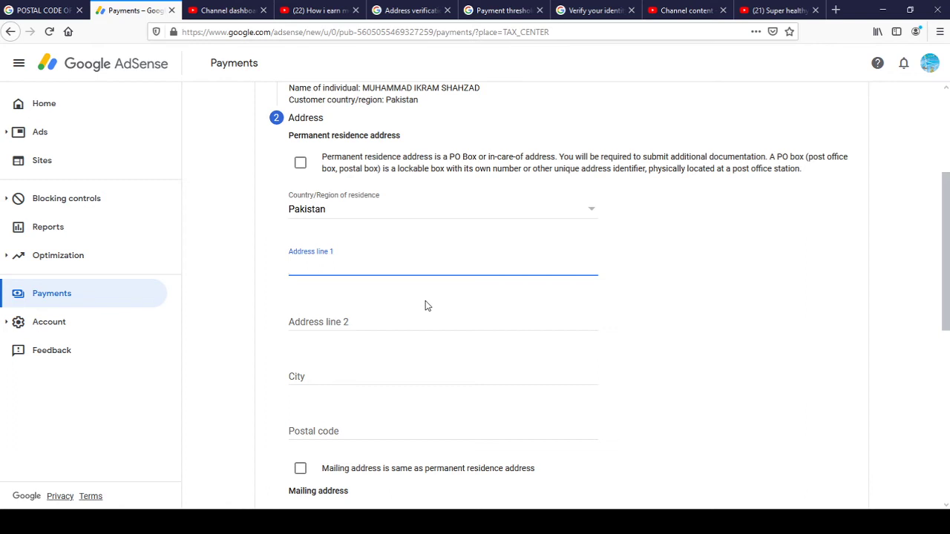
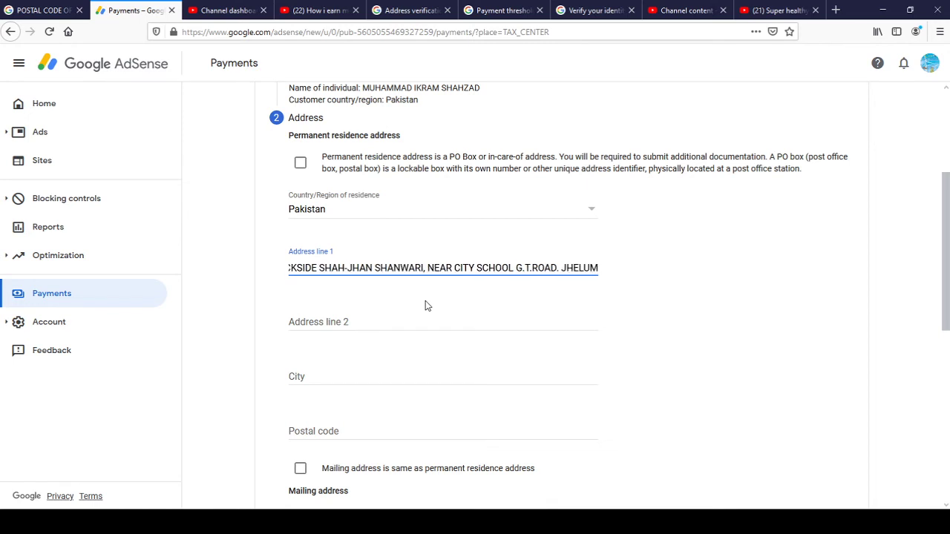
click(426, 323)
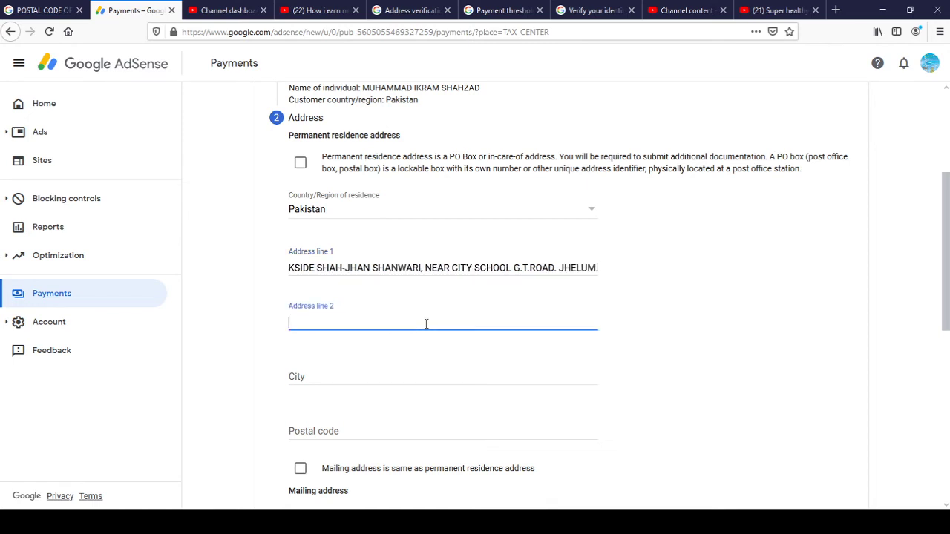
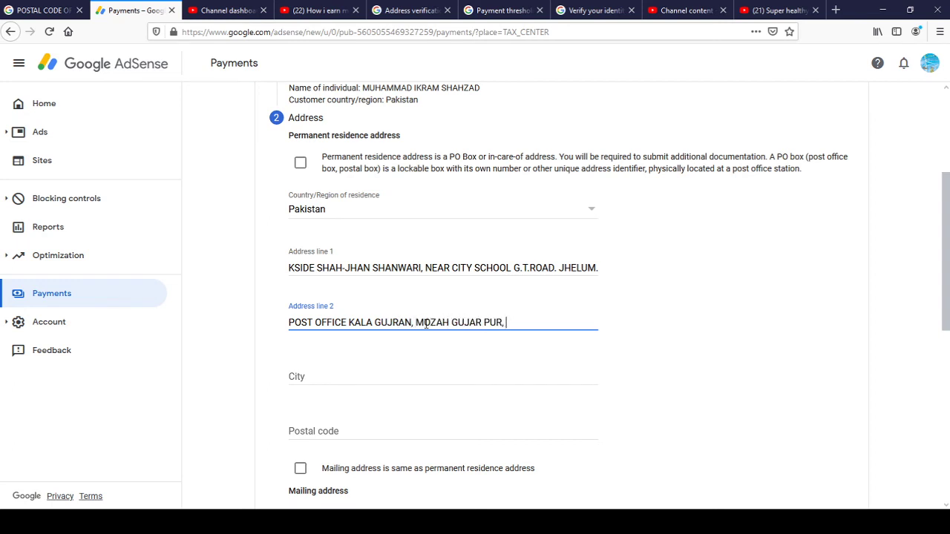
Type the second address line, correcting the town name, then fill in the city and postal code.
click(417, 381)
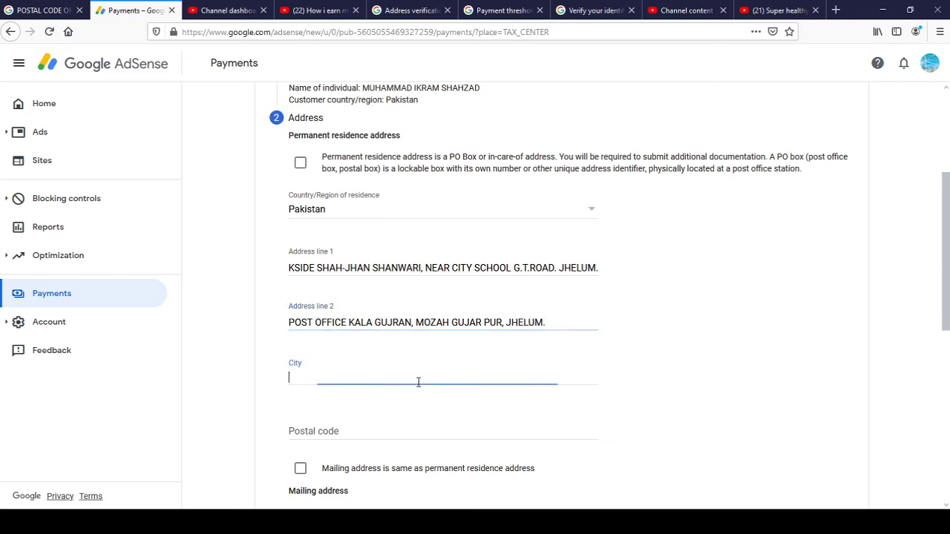
text(JHELUM)
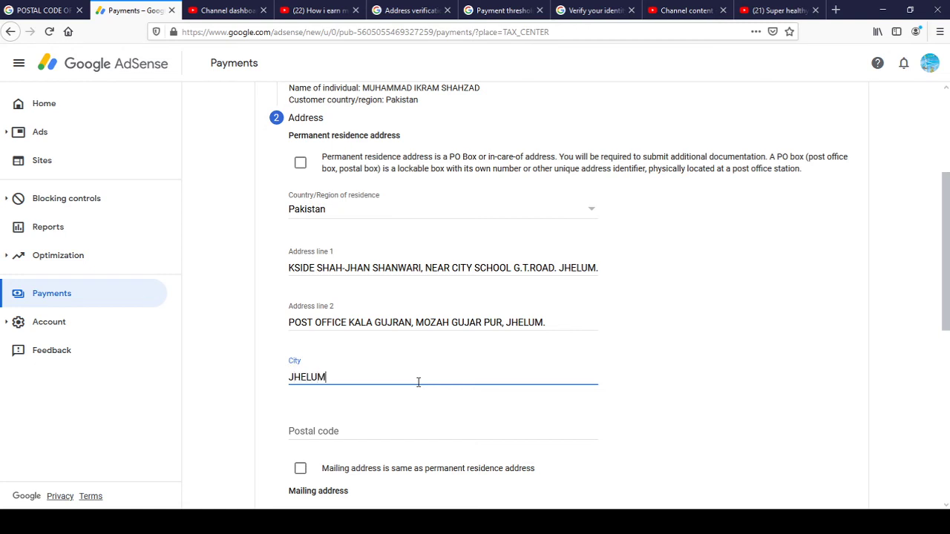
click(386, 432)
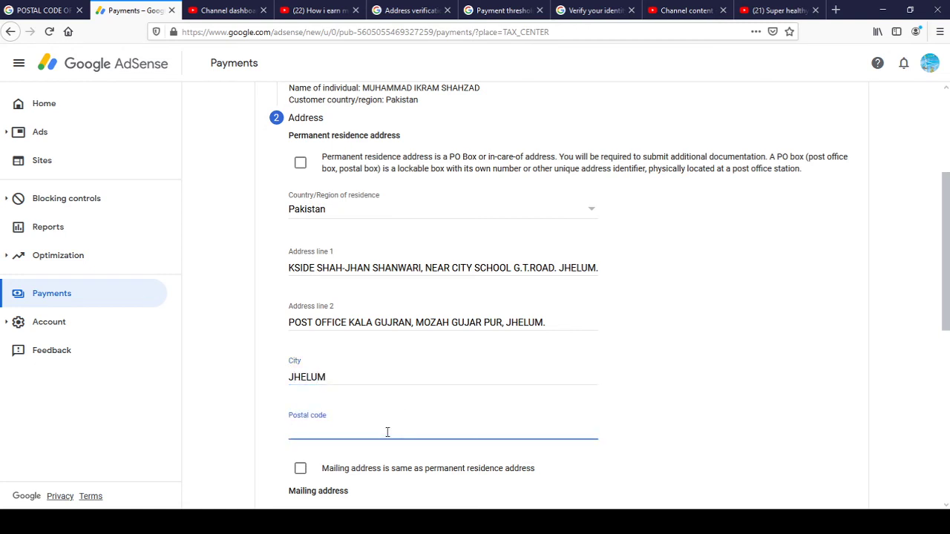
text(49600)
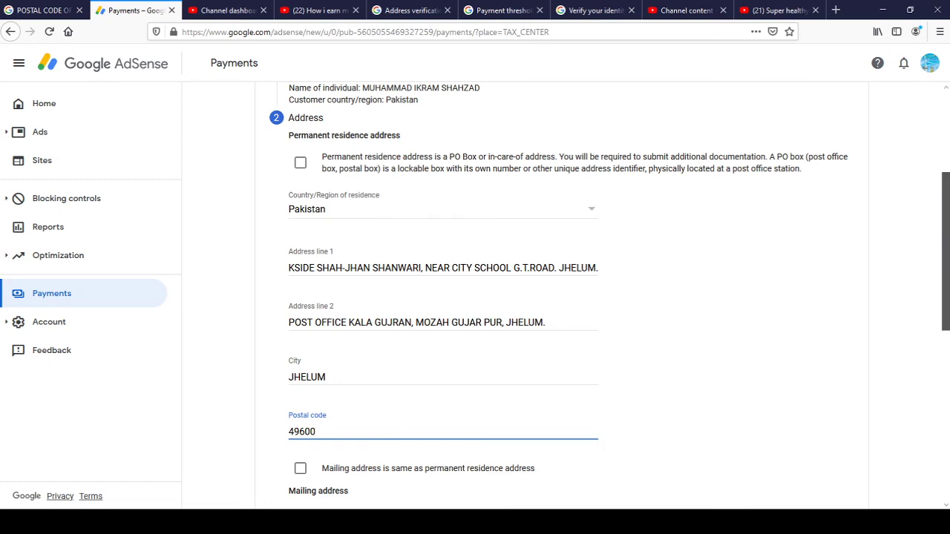
scroll(945, 252, down, 5)
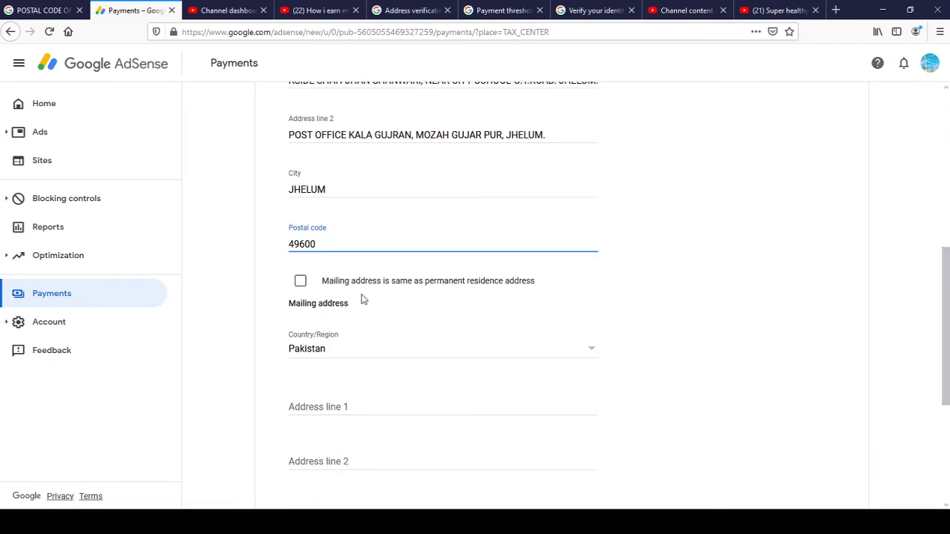
Set the mailing address to match the permanent address, review the address lines, and continue.
click(302, 282)
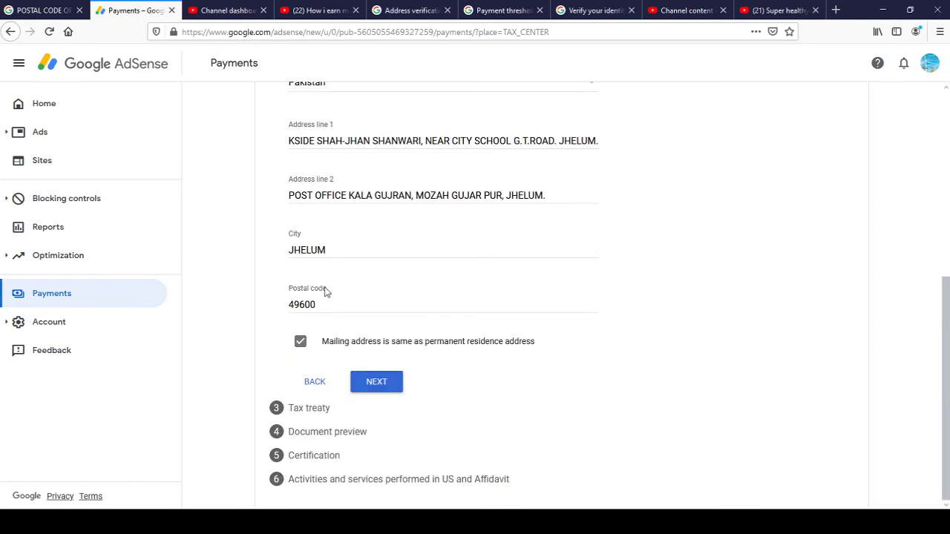
scroll(297, 282, up, 3)
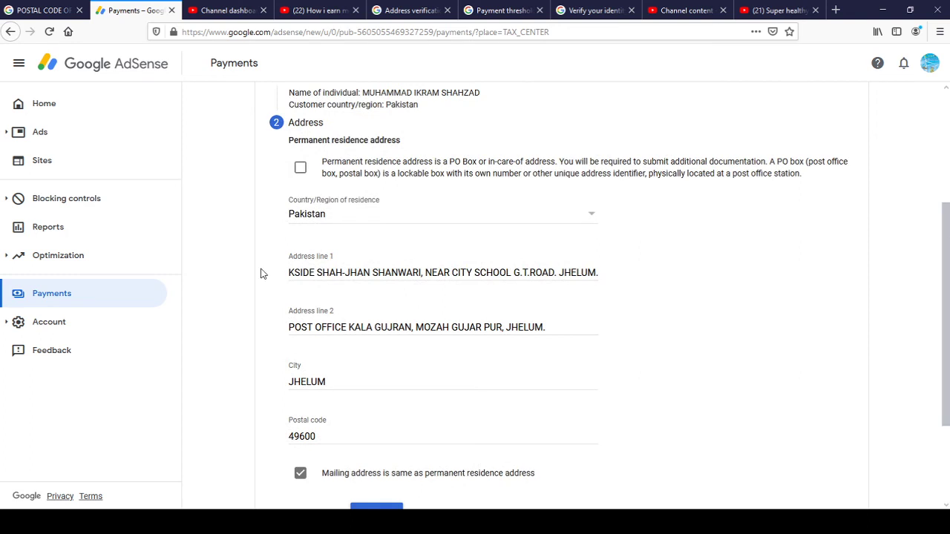
click(304, 275)
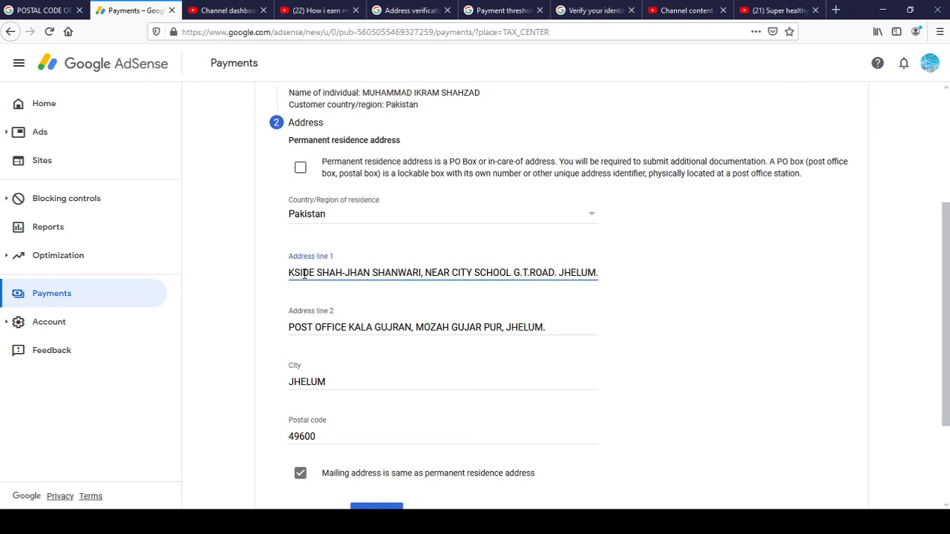
key(Home)
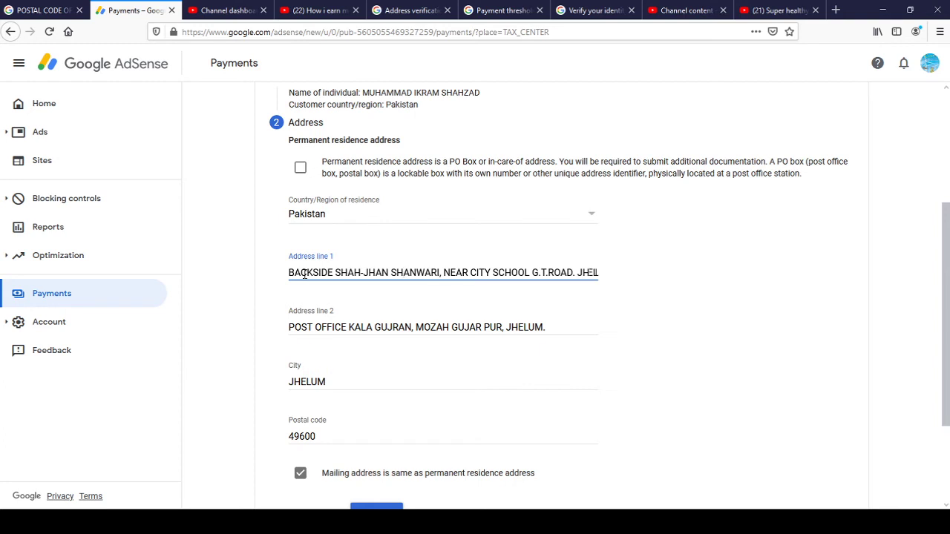
key(End)
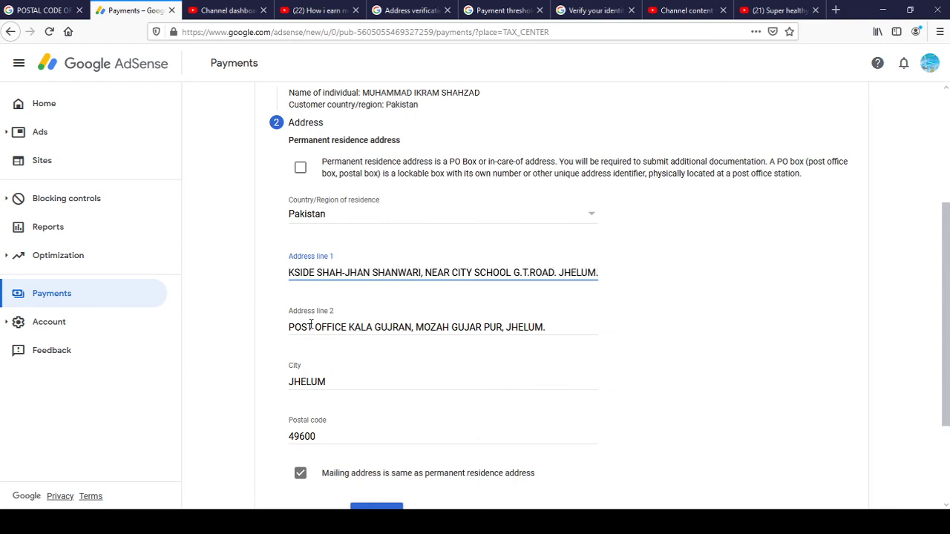
click(310, 327)
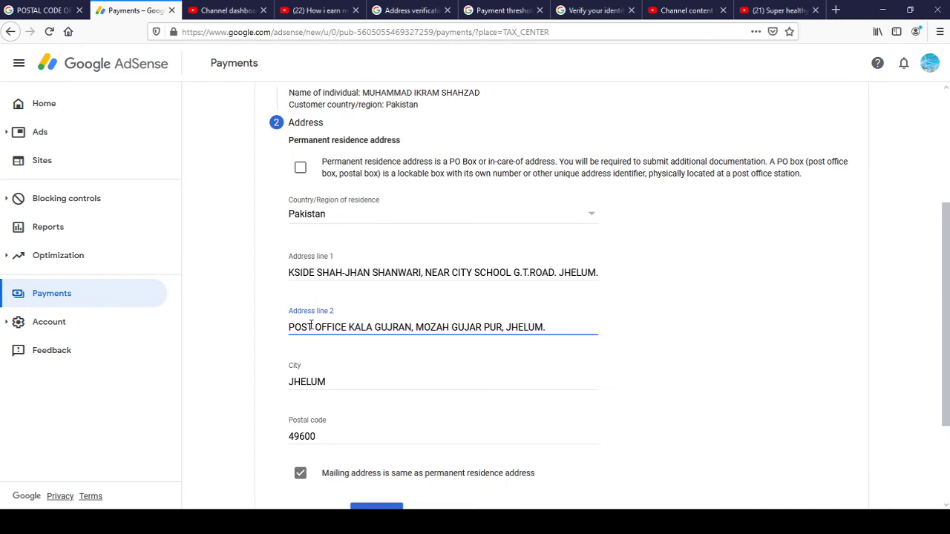
scroll(945, 312, down, 3)
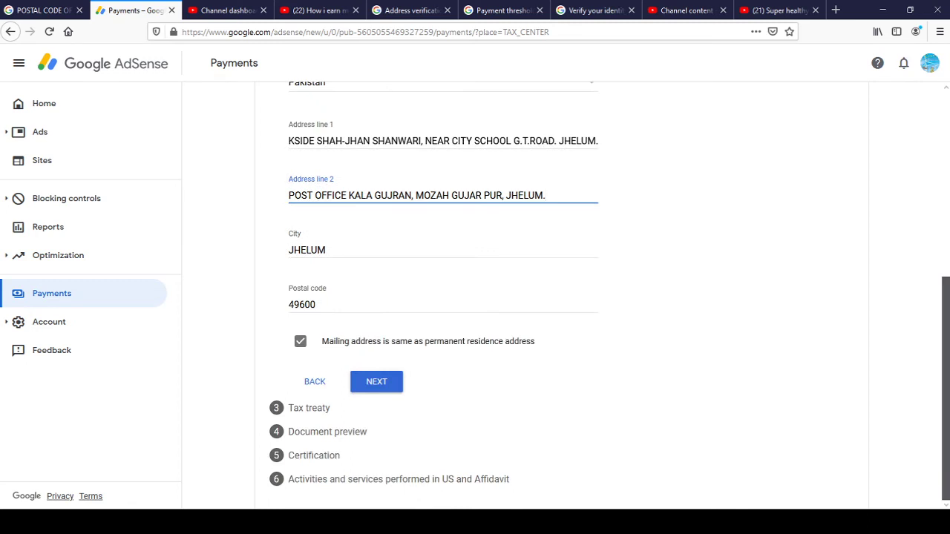
click(375, 391)
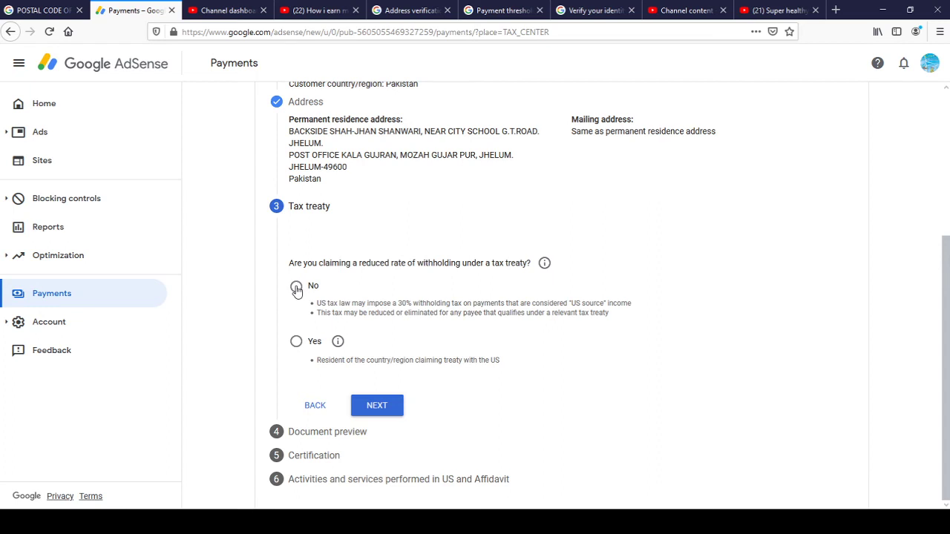
Answer No to claiming a reduced tax-treaty withholding rate.
click(378, 409)
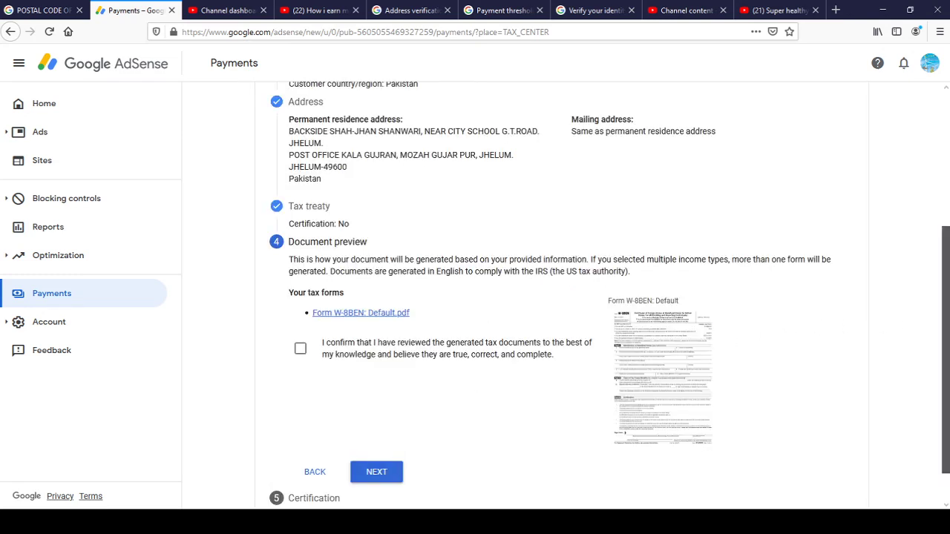
Scroll through the generated W-8BEN preview, confirm it was reviewed, and proceed to Certification.
drag(945, 309, 944, 221)
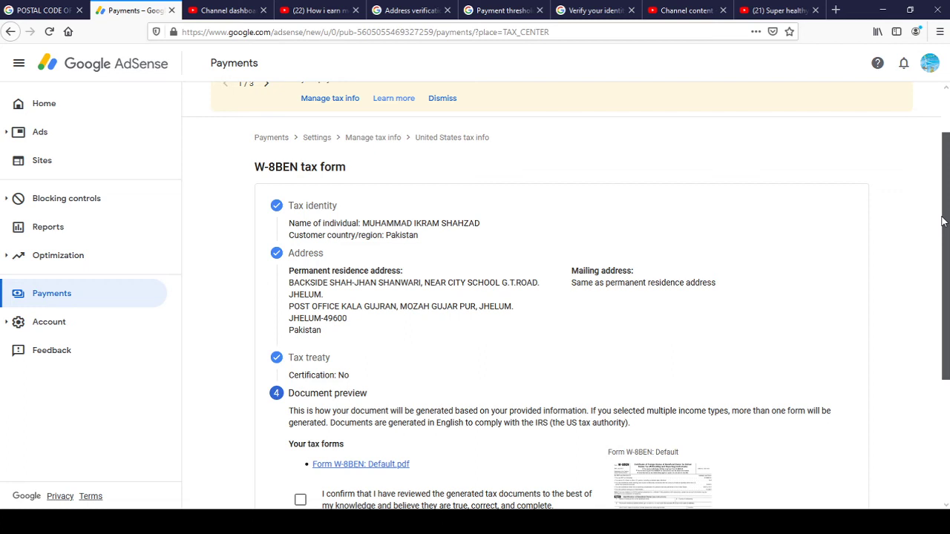
drag(942, 221, 943, 225)
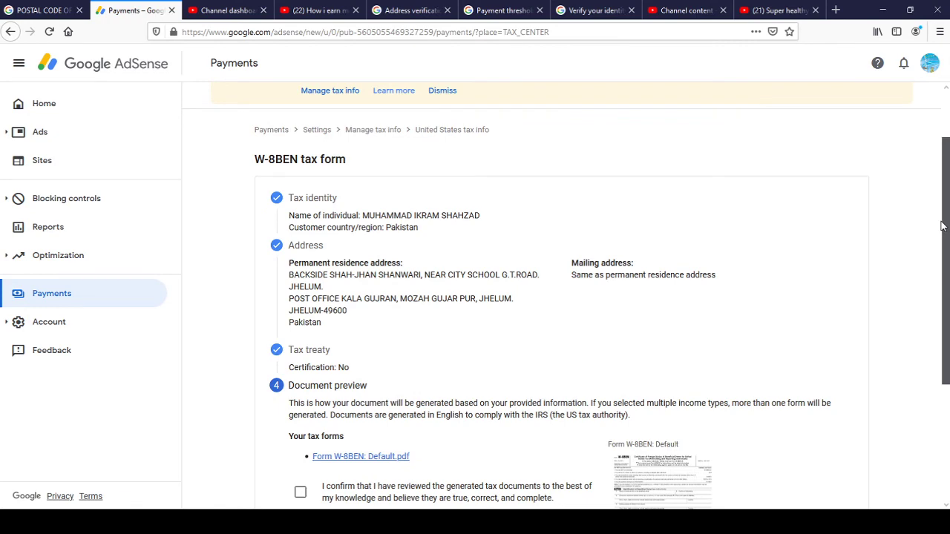
drag(942, 225, 933, 265)
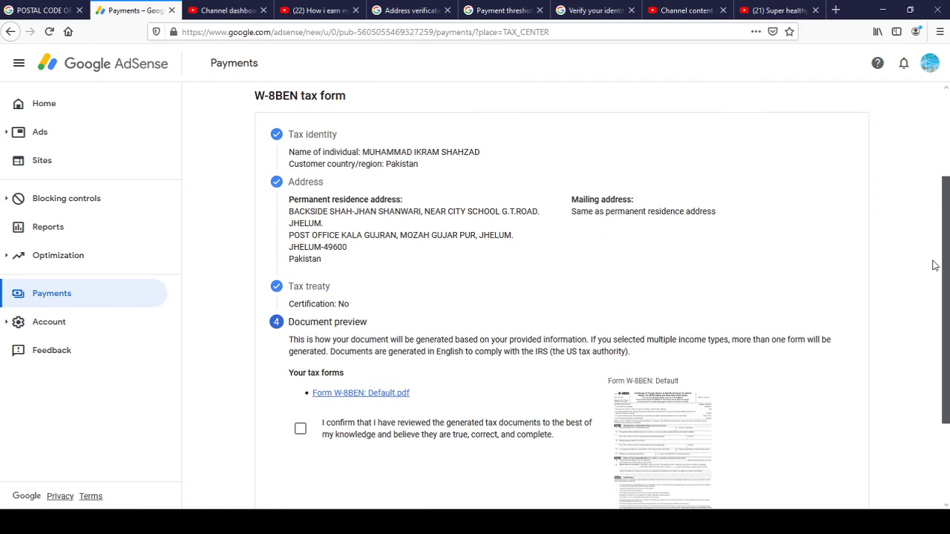
drag(934, 265, 933, 315)
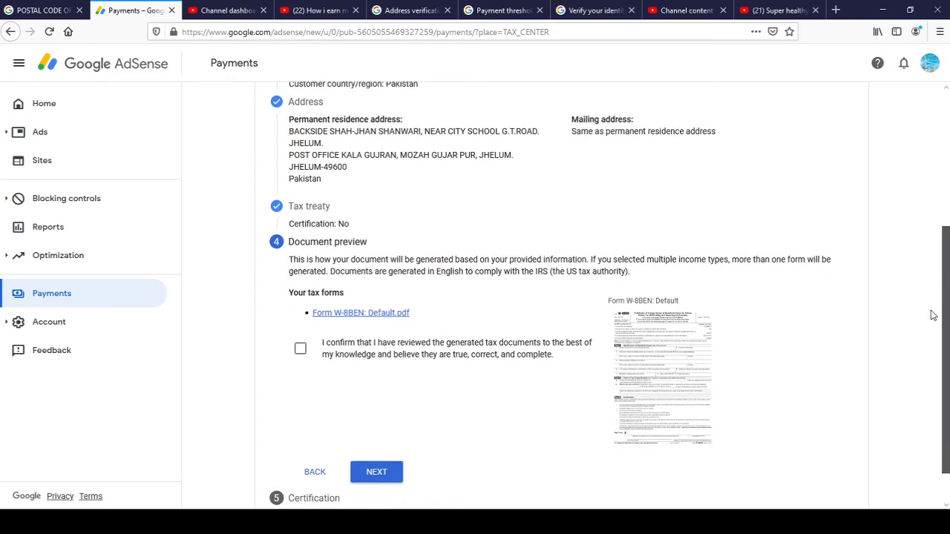
drag(933, 316, 933, 357)
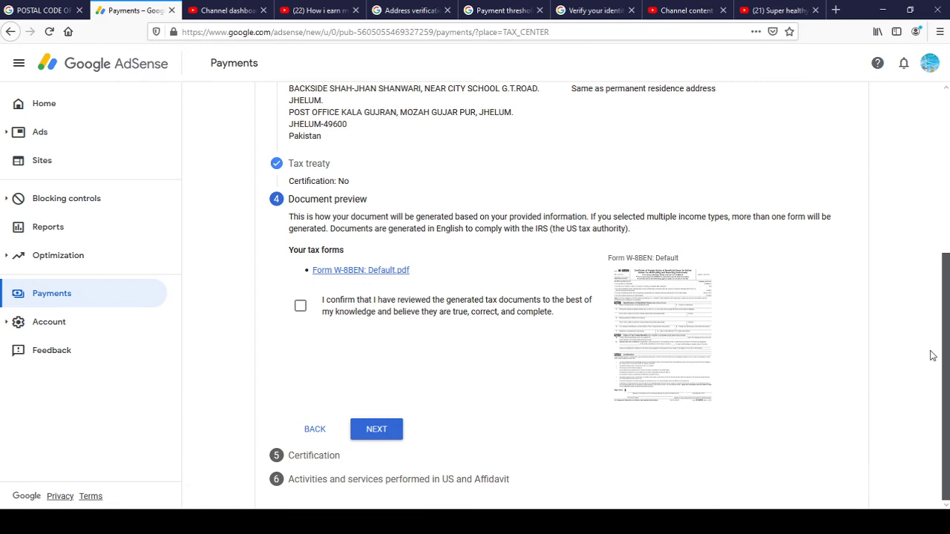
click(300, 309)
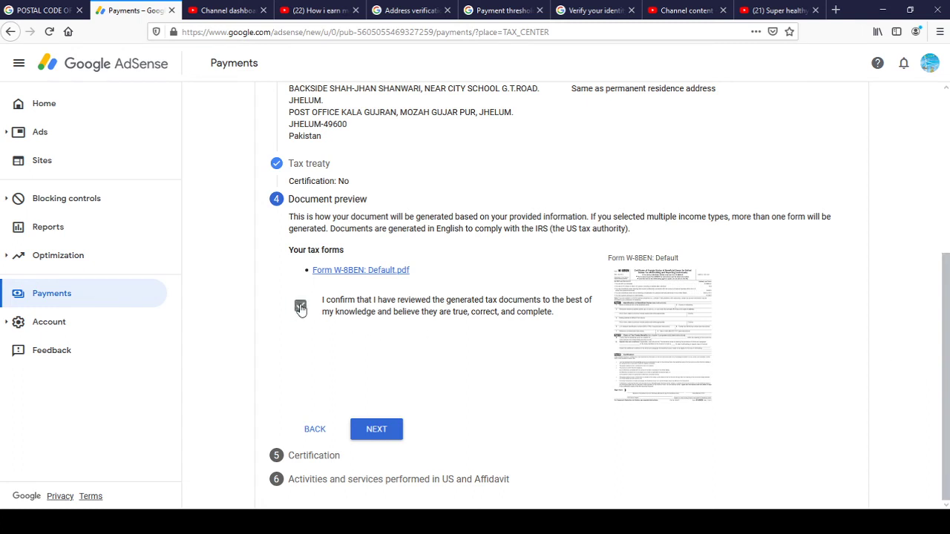
click(375, 429)
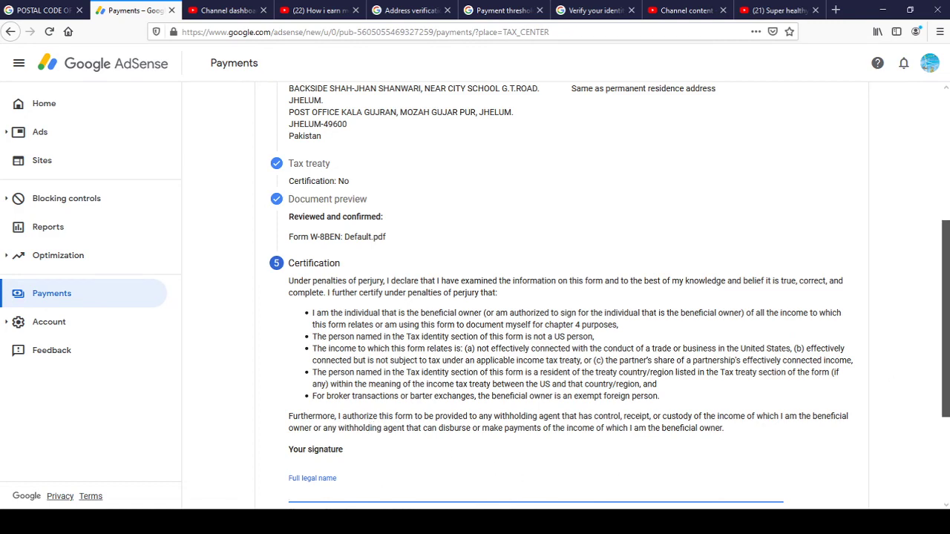
Sign with the full legal name, confirm being the person listed, and continue.
scroll(946, 334, down, 3)
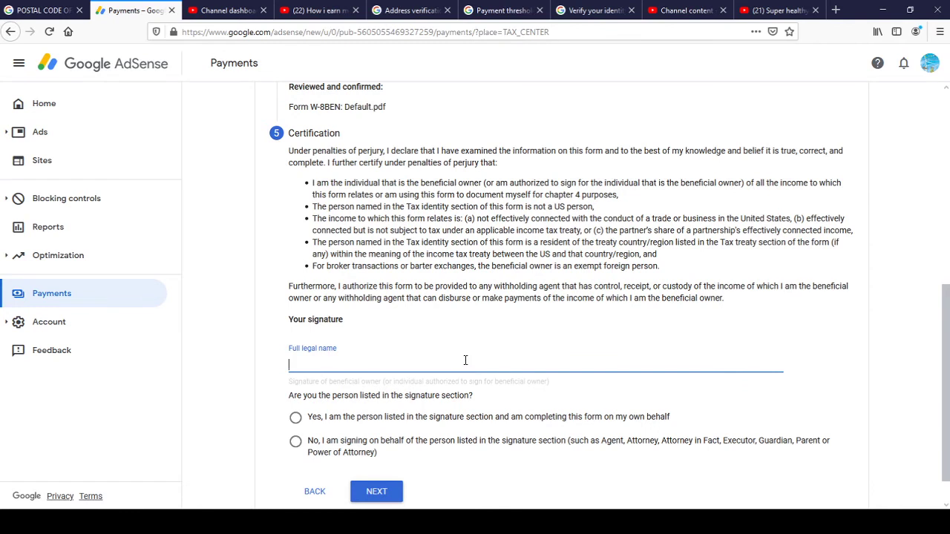
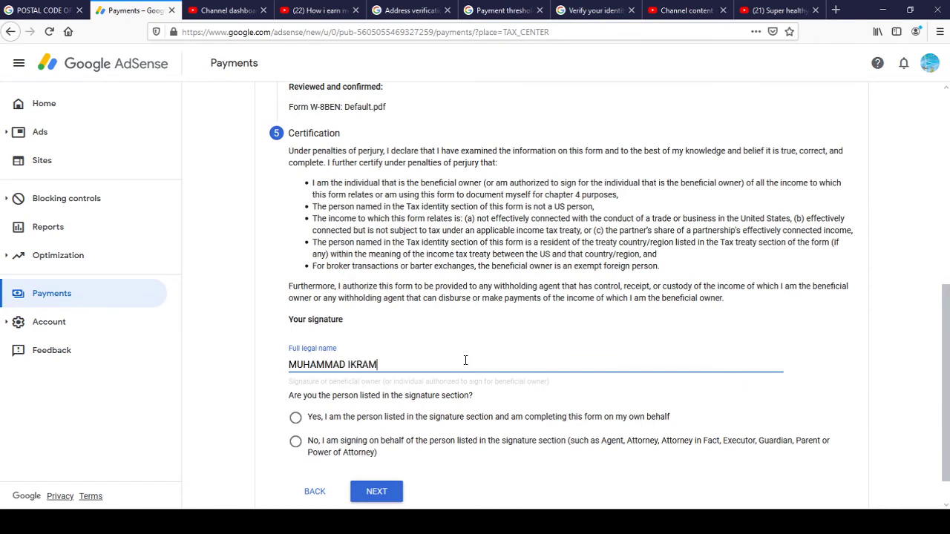
drag(948, 328, 947, 189)
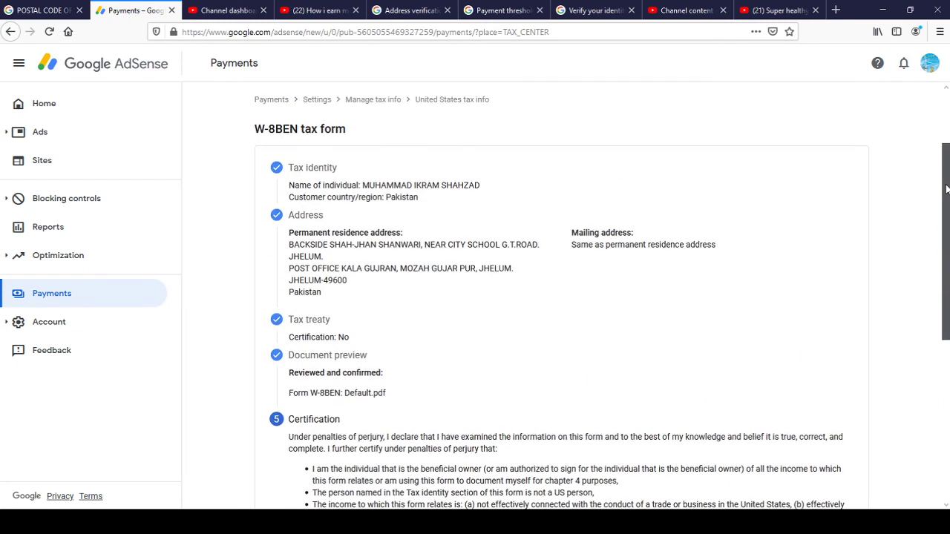
drag(946, 190, 947, 356)
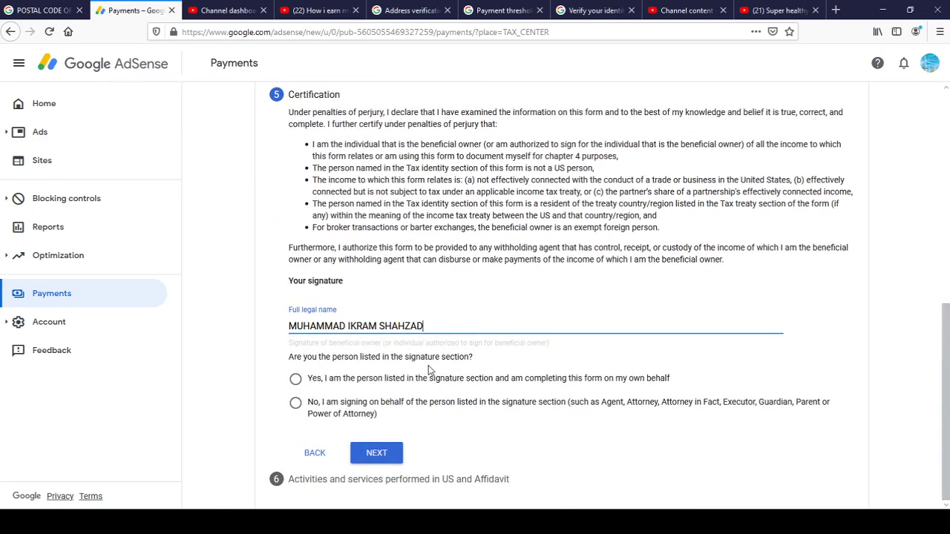
click(296, 380)
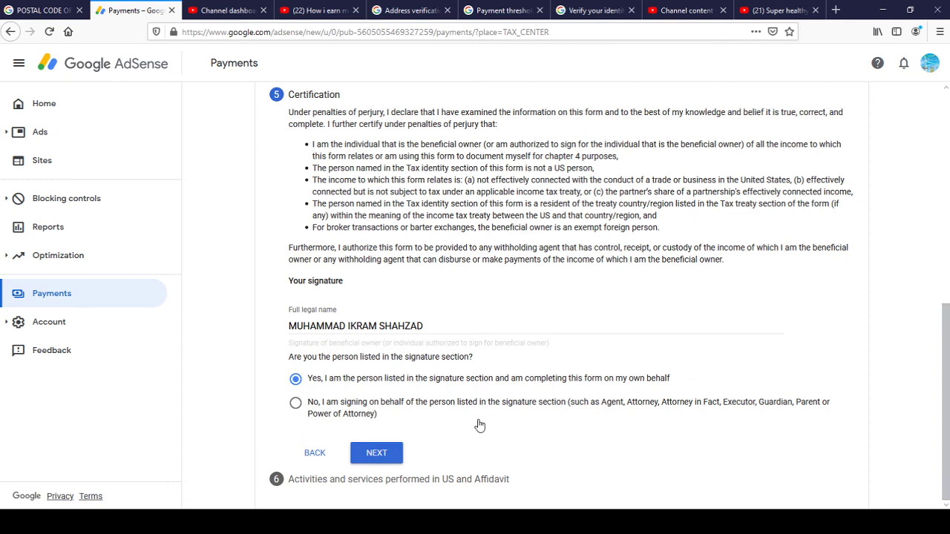
click(376, 453)
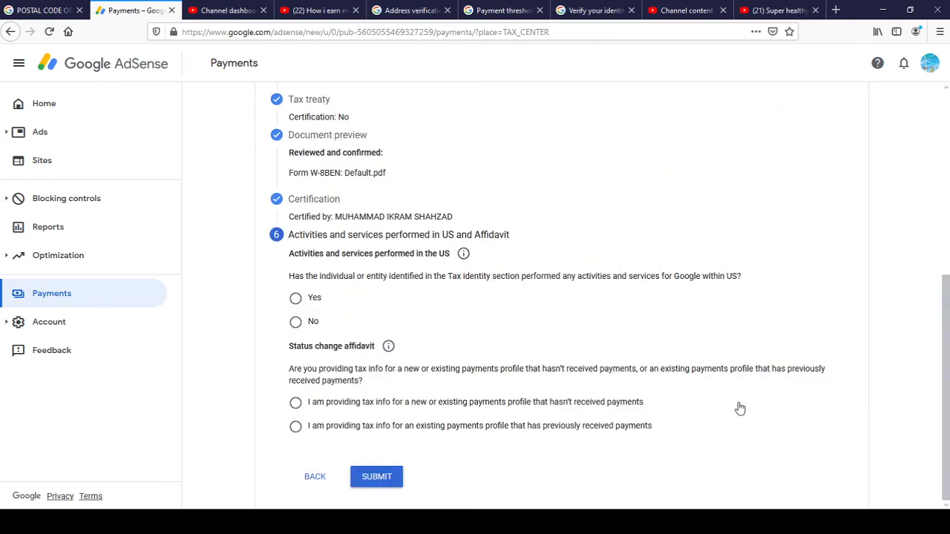
Answer No to US activities and certify all services are performed outside the US.
drag(946, 405, 945, 404)
click(296, 324)
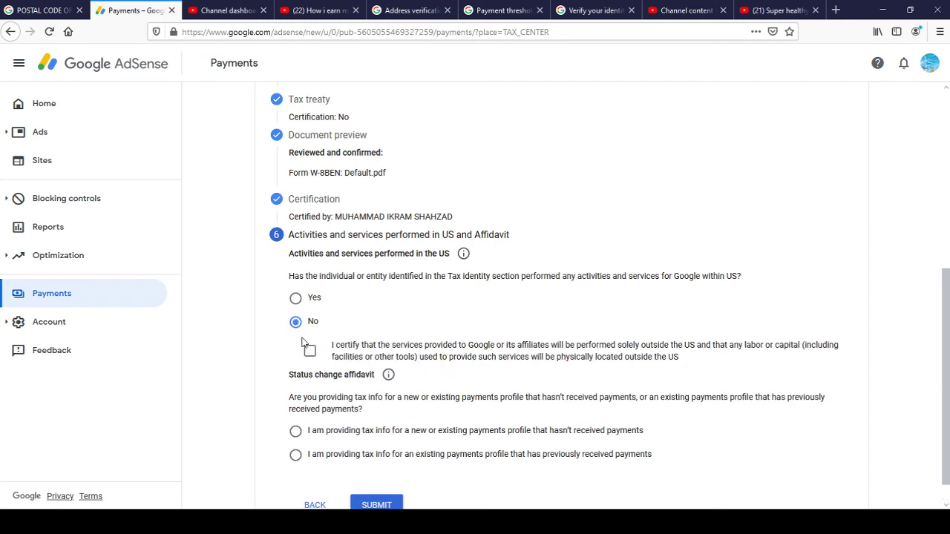
click(312, 352)
Choose the affidavit for a profile without prior payments and submit the W-8BEN form.
scroll(948, 336, down, 1)
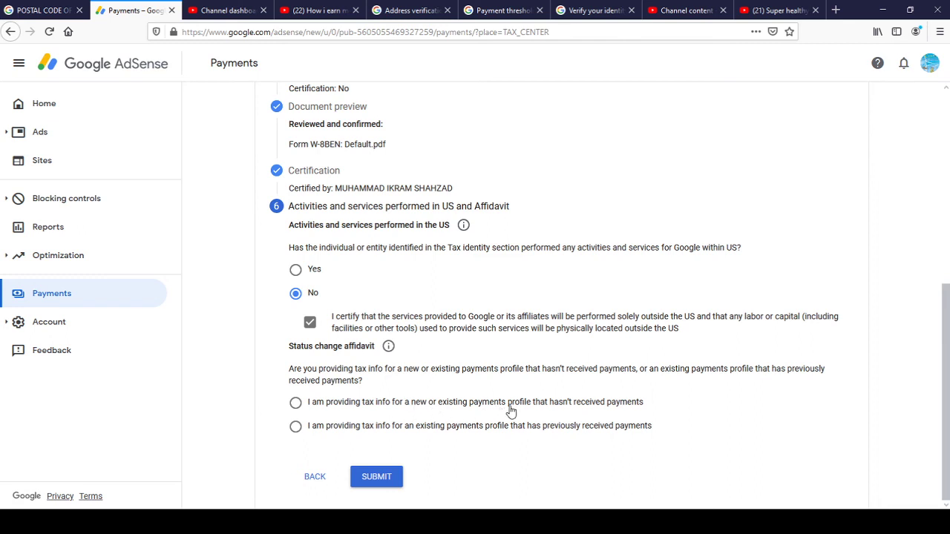
click(297, 404)
click(375, 481)
click(376, 477)
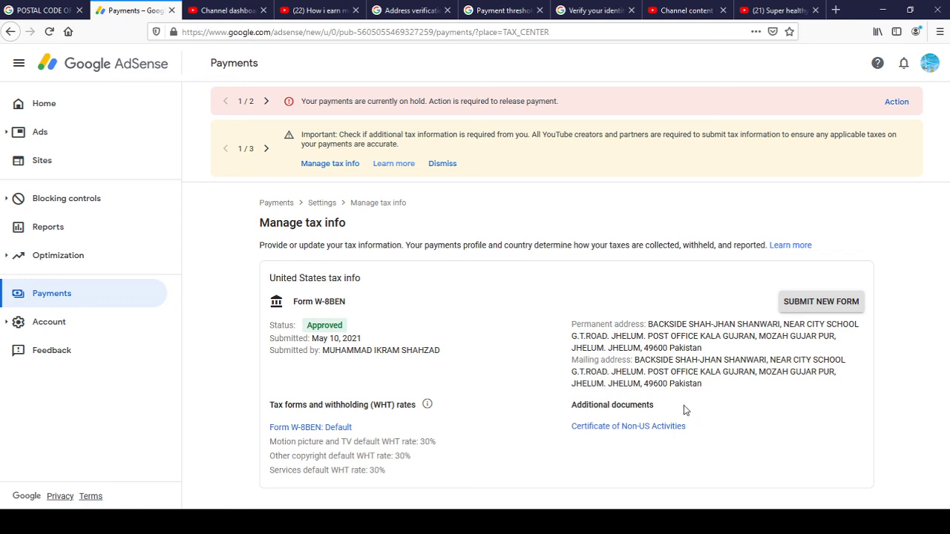
View the Certificate of Non-US Activities PDF, reload the AdSense tax info page, then close the PDF.
click(650, 428)
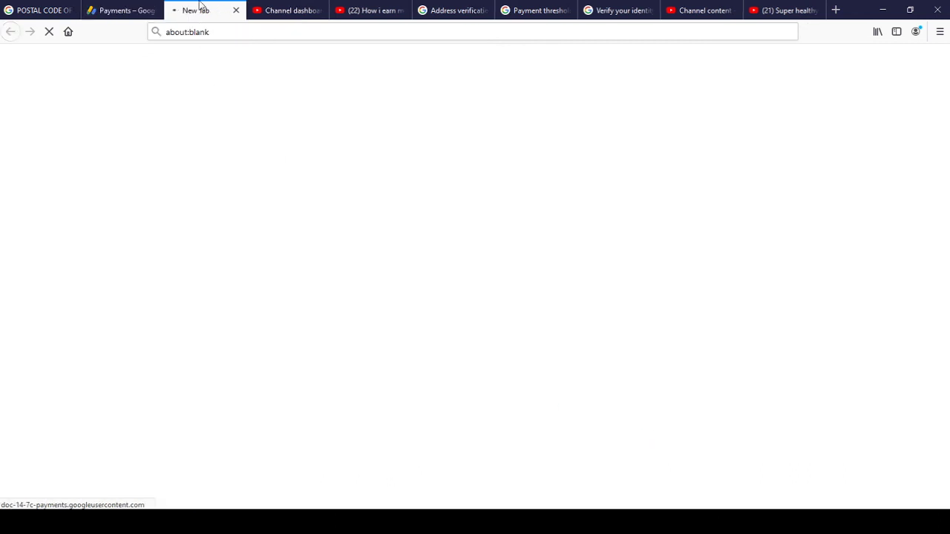
click(127, 9)
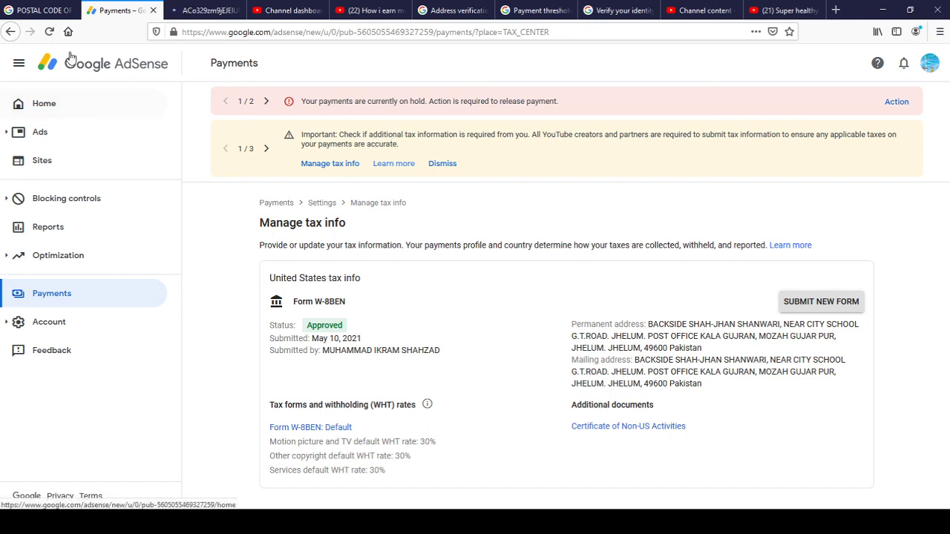
click(49, 31)
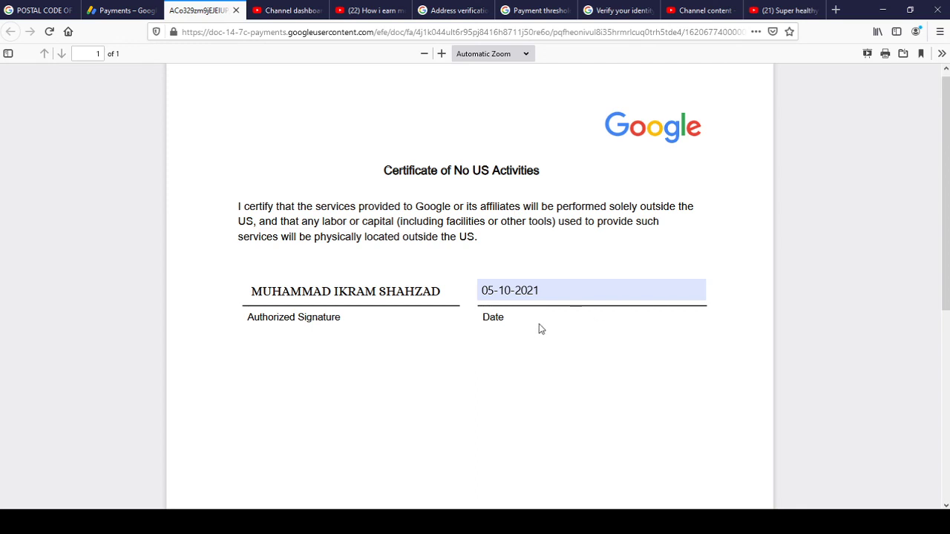
scroll(539, 329, down, 5)
scroll(629, 165, up, 5)
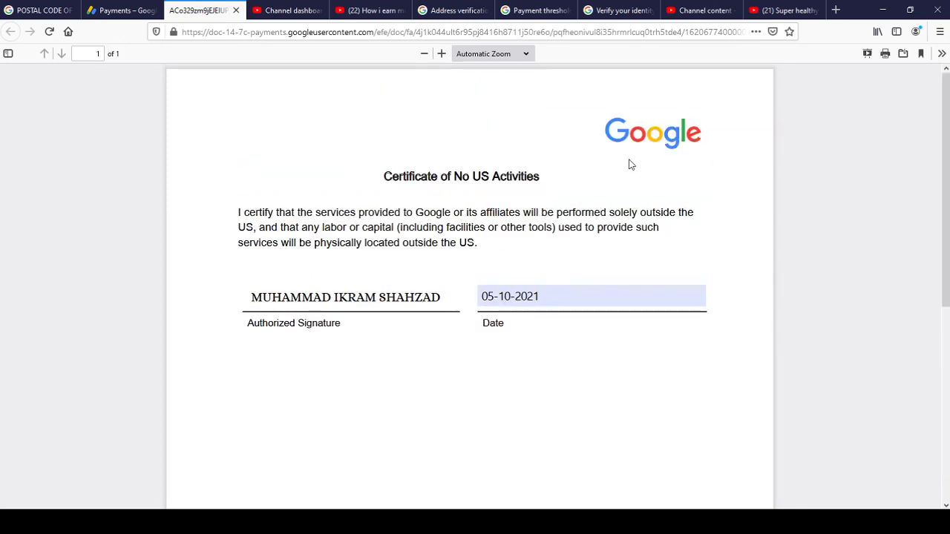
click(235, 10)
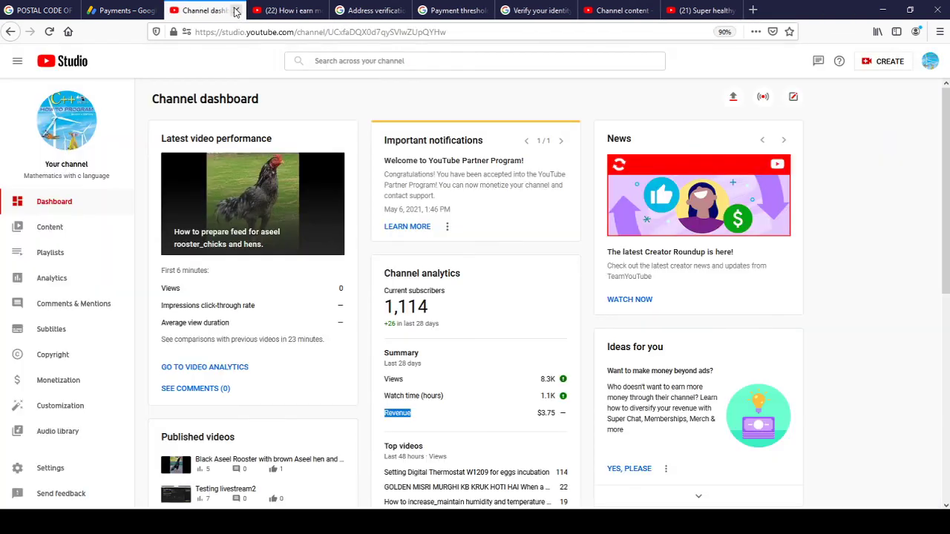
Follow the payments-on-hold notification to Payments, check identity verification status, then return to the Channel dashboard.
click(122, 11)
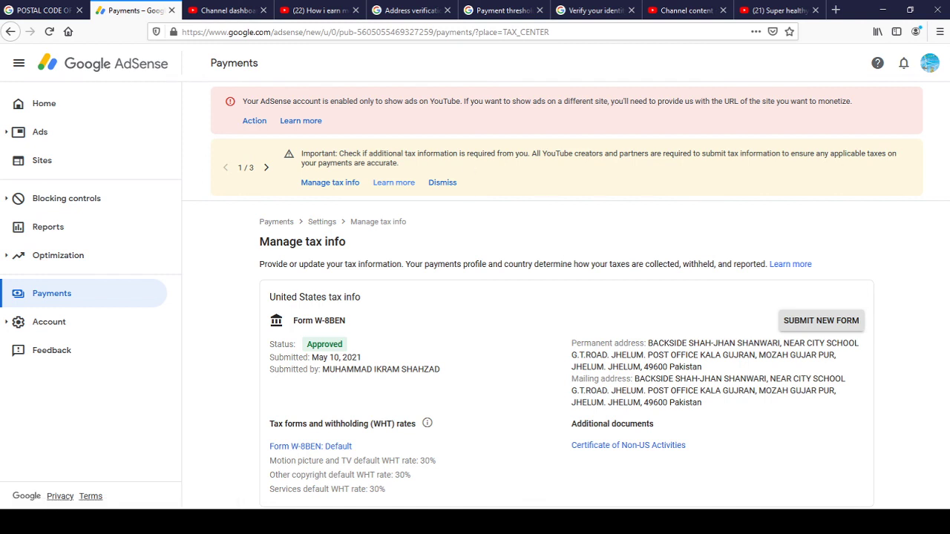
click(905, 65)
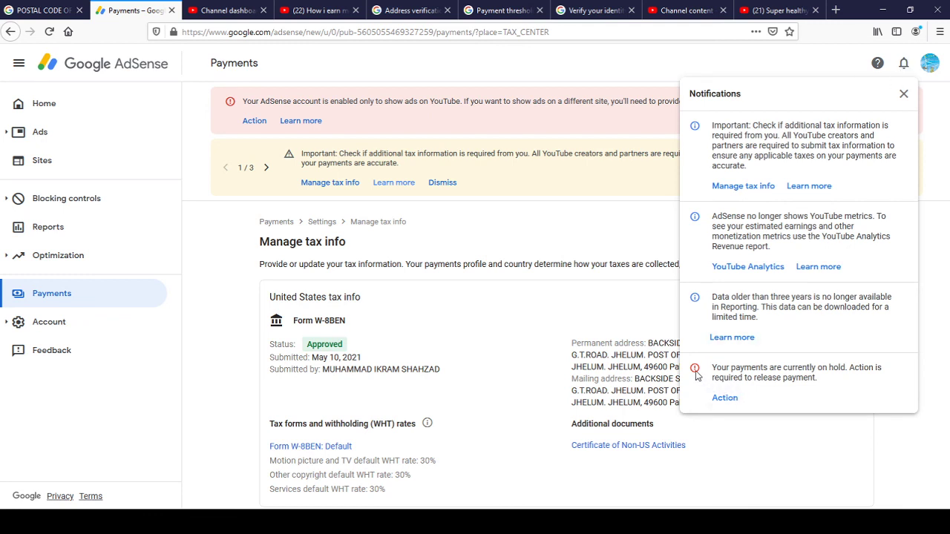
click(725, 398)
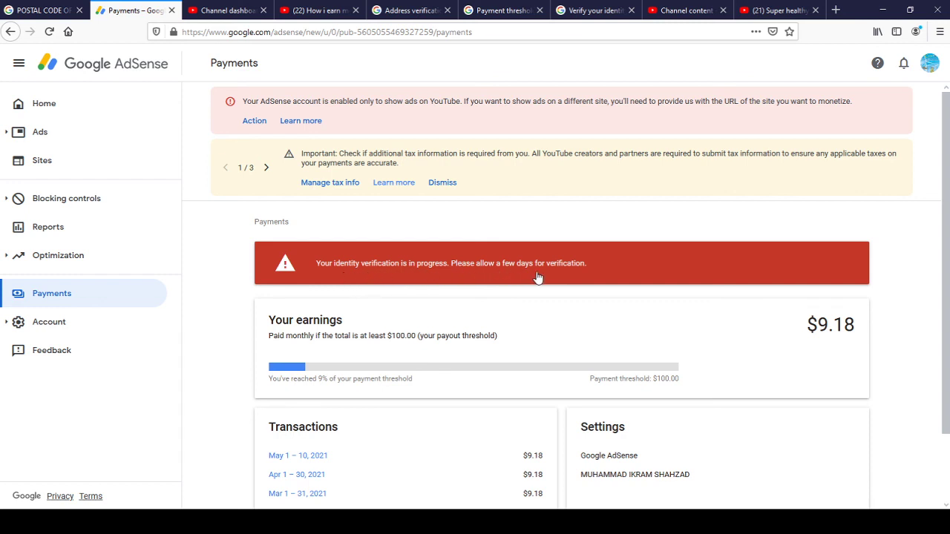
scroll(945, 260, down, 2)
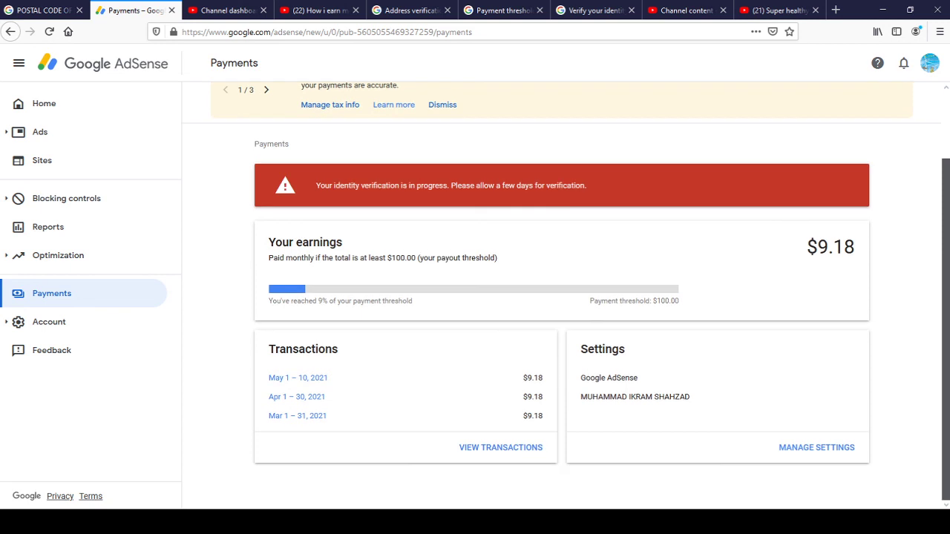
scroll(947, 200, up, 2)
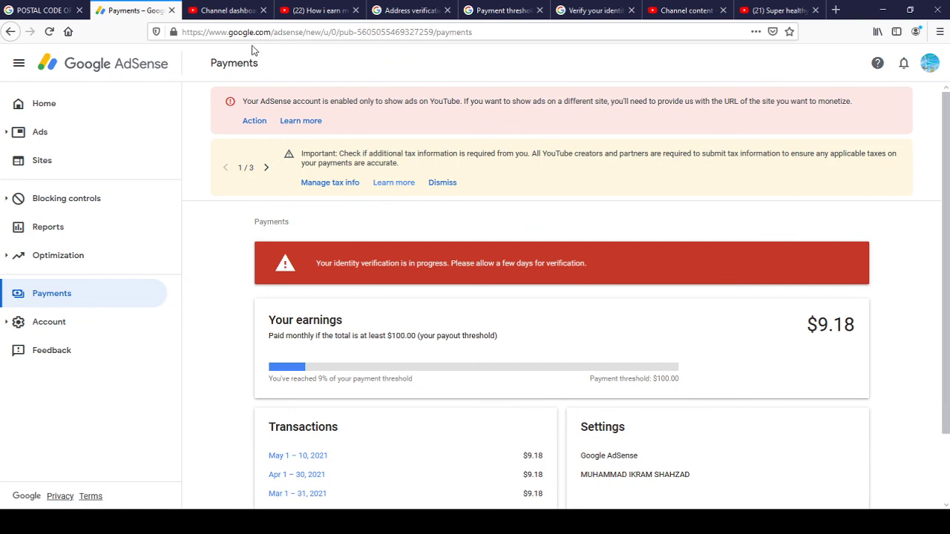
click(229, 8)
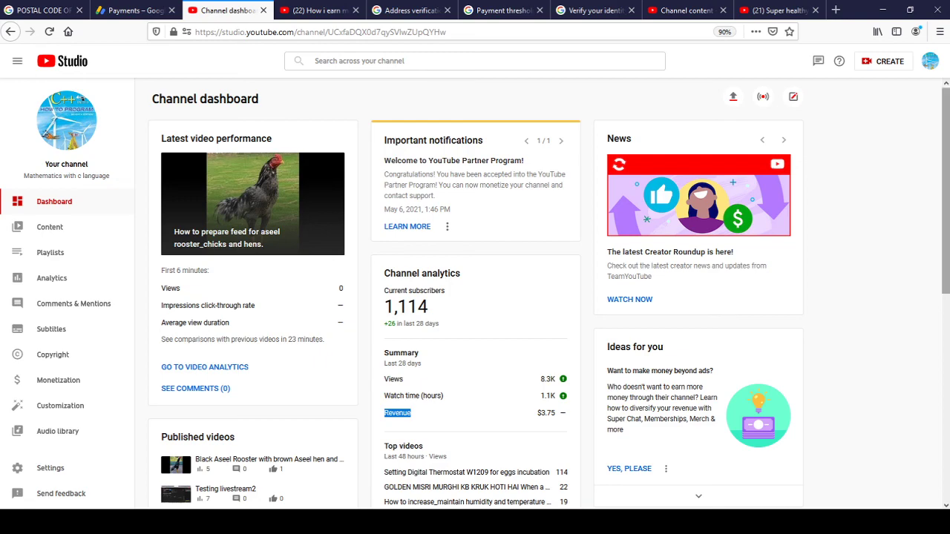
scroll(945, 223, down, 2)
scroll(549, 294, down, 4)
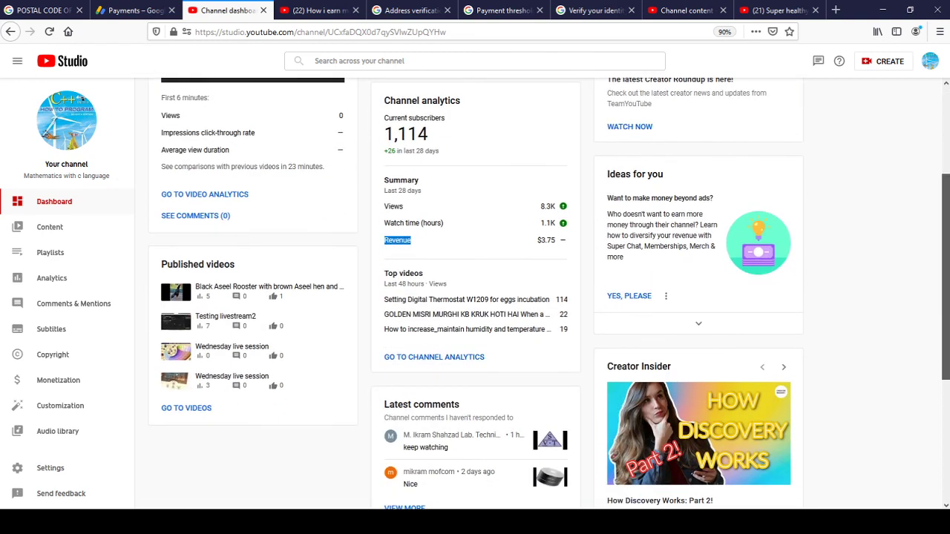
scroll(550, 293, up, 3)
scroll(313, 464, up, 3)
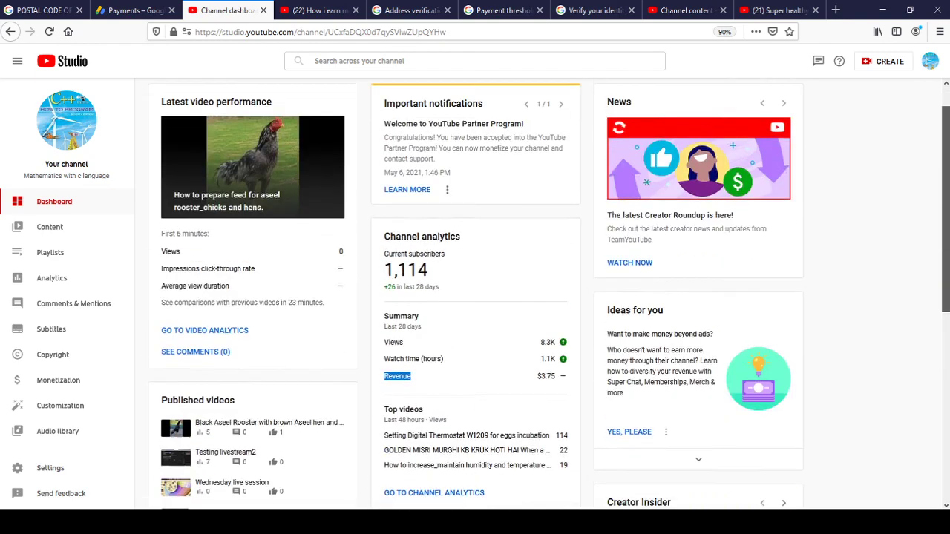